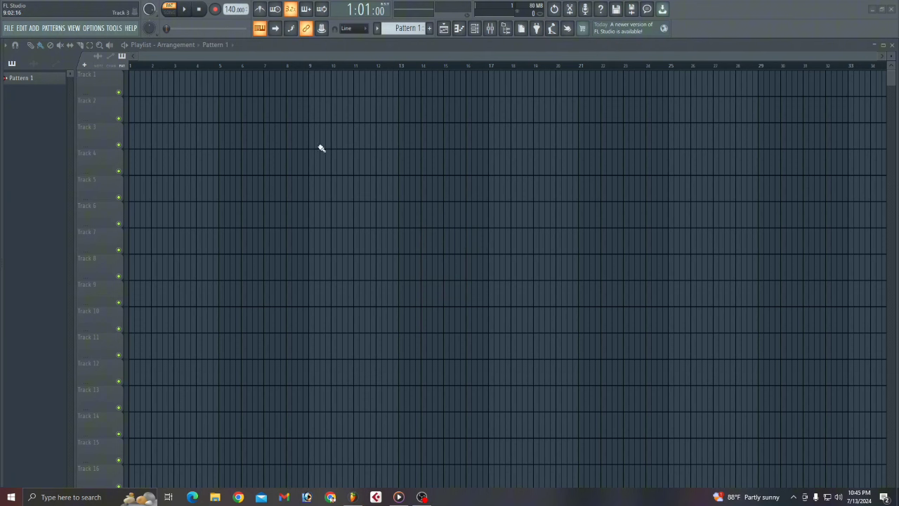
# Set the Master mixer track's audio input to mono In 1 and accept switching it to external input only.
pyautogui.click(505, 30)
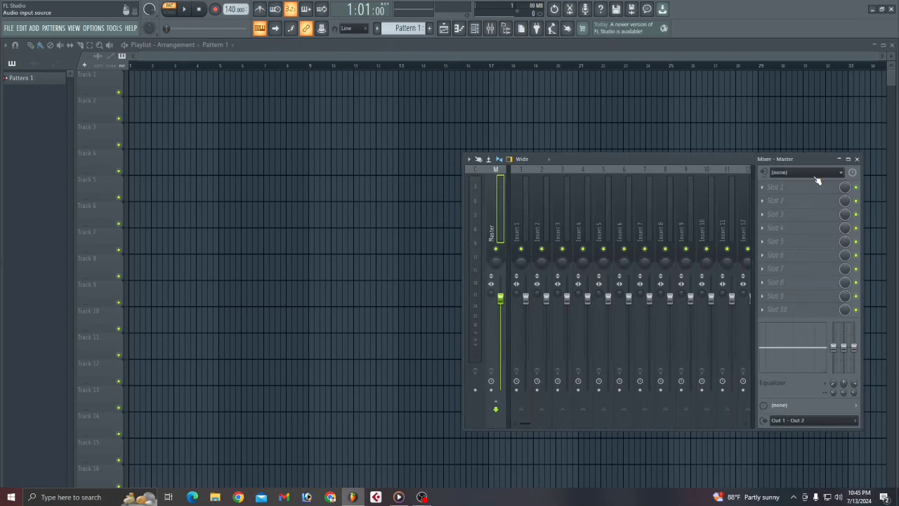
pyautogui.click(840, 174)
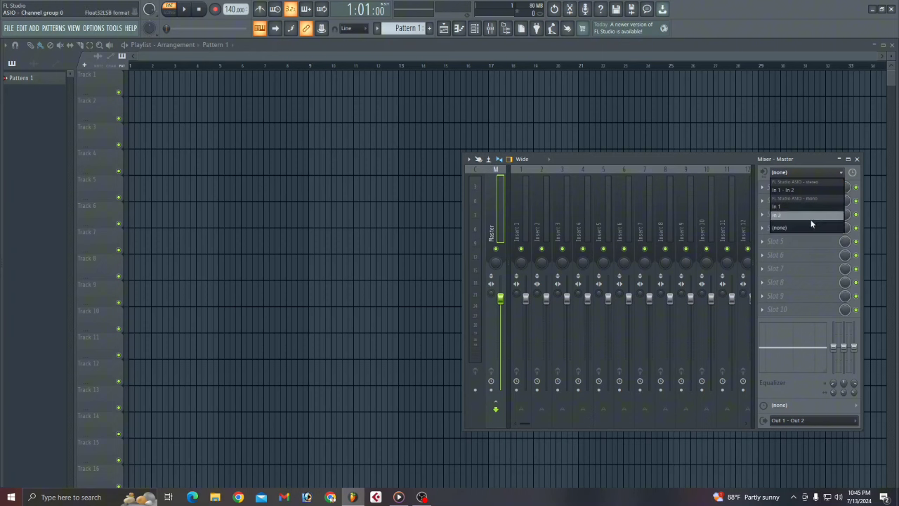
pyautogui.click(790, 173)
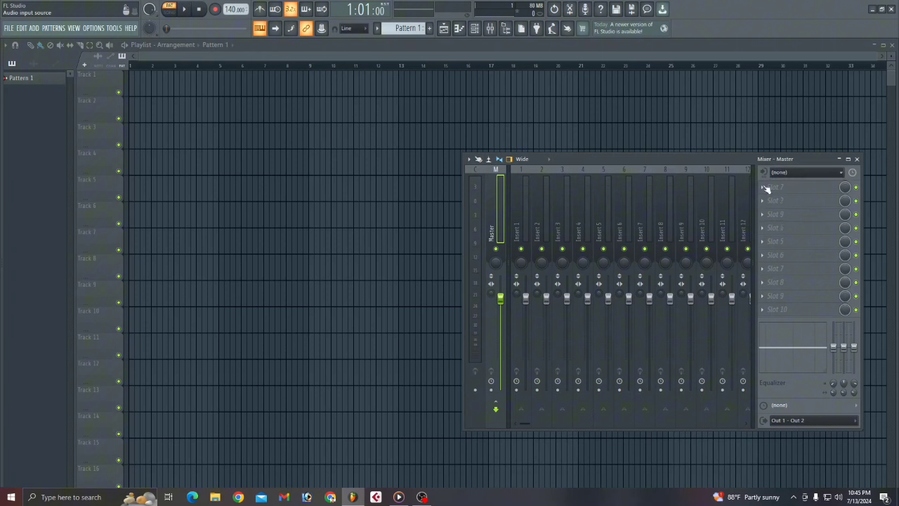
pyautogui.click(816, 174)
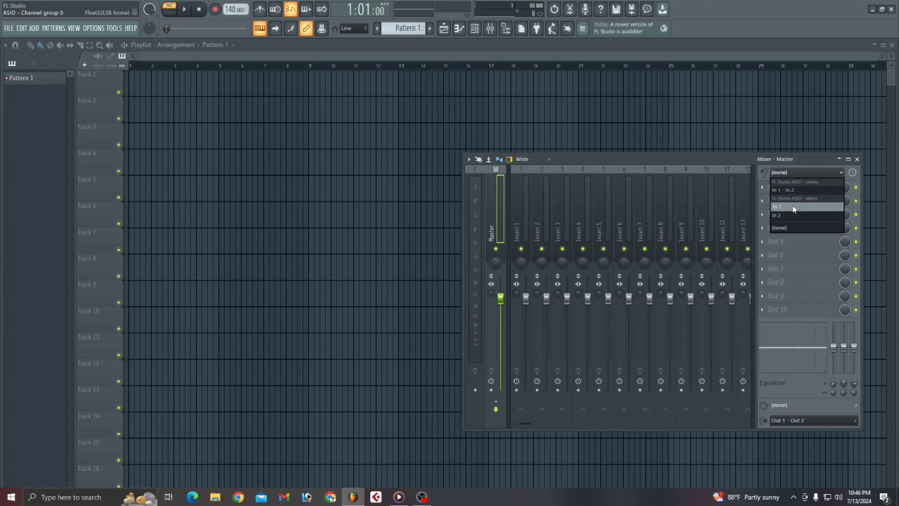
pyautogui.click(793, 208)
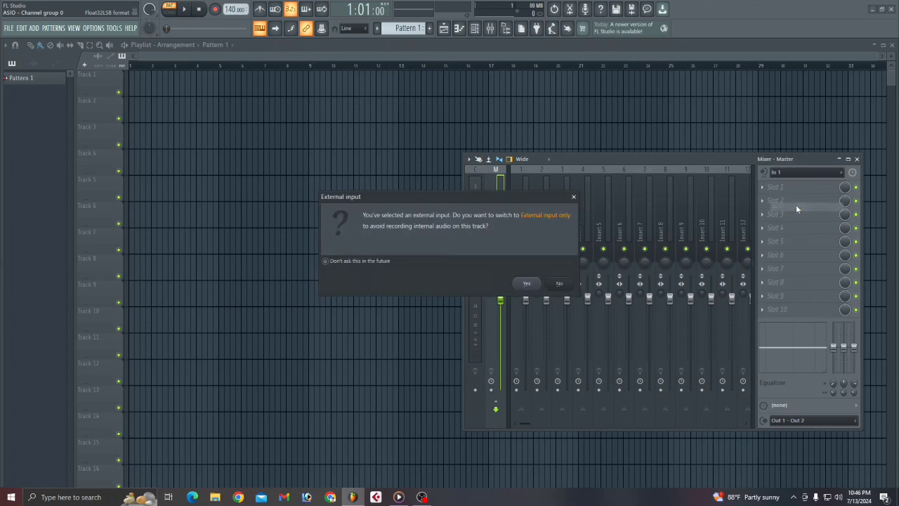
pyautogui.click(539, 283)
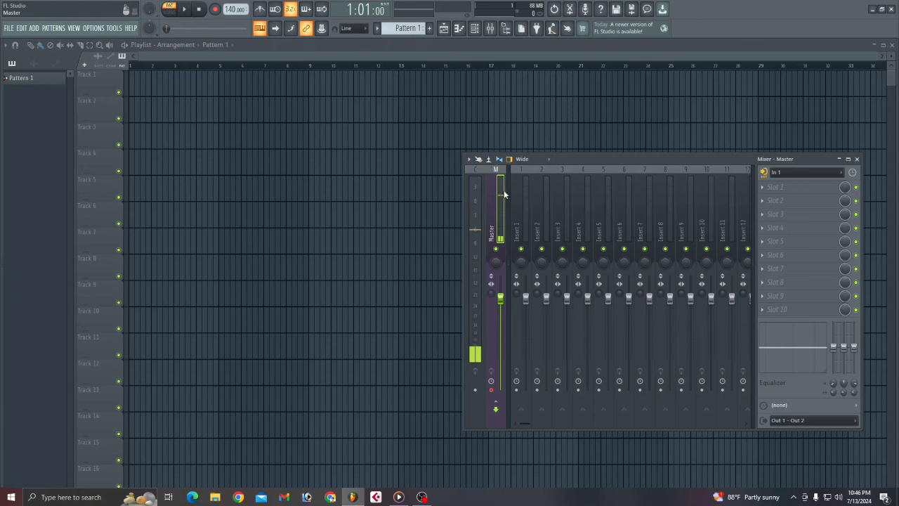
# Look through the mixer insert tracks, then select Insert 1 and assign In 1 as its audio input.
pyautogui.click(525, 204)
pyautogui.click(568, 202)
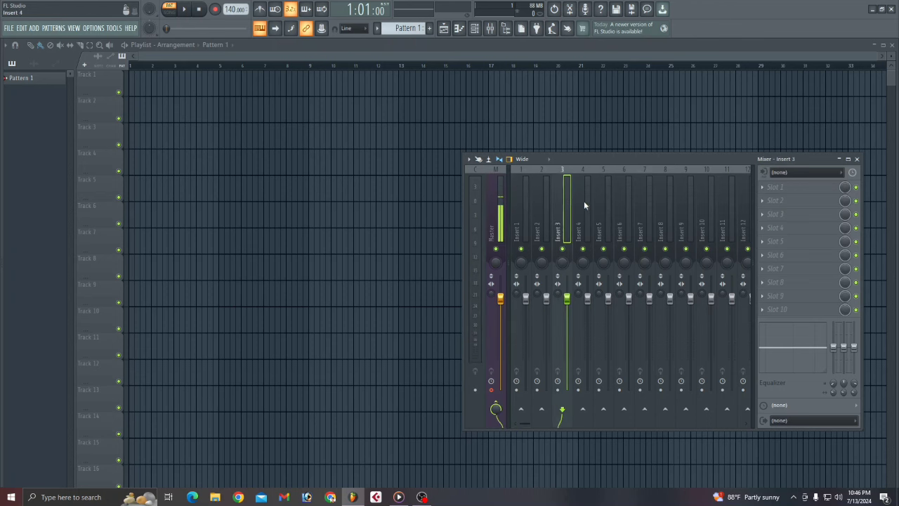
pyautogui.click(604, 204)
pyautogui.hscroll(2, 503, 181)
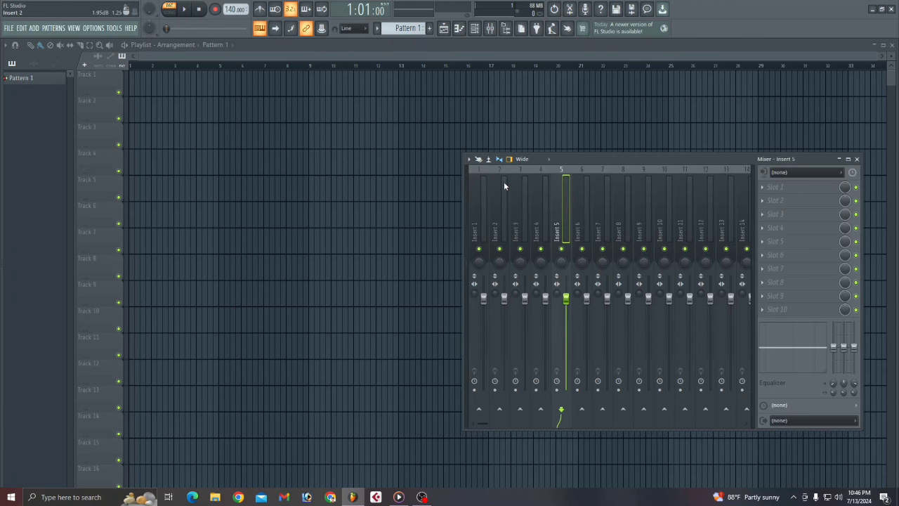
pyautogui.click(493, 184)
pyautogui.click(522, 188)
pyautogui.click(479, 191)
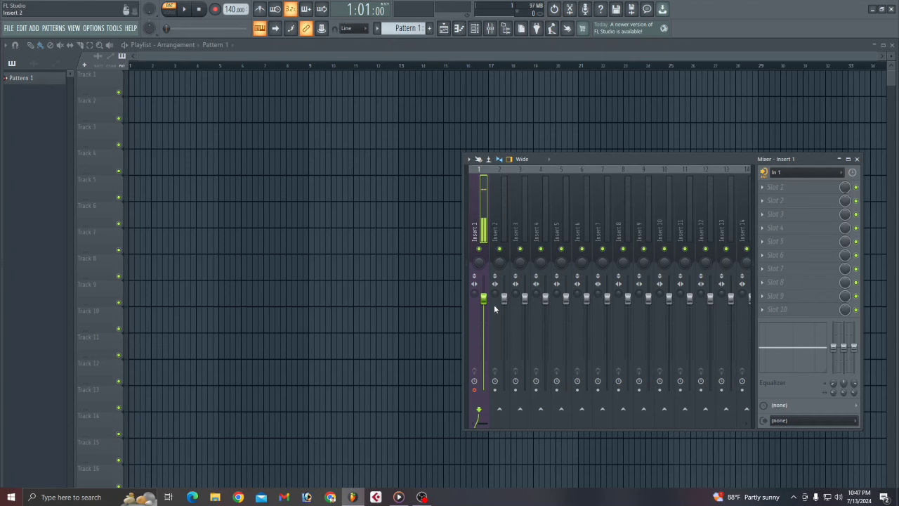
# Lower the Insert 1 fader to its minimum and set the main volume to 100%.
pyautogui.moveTo(483, 298); pyautogui.dragTo(484, 389)
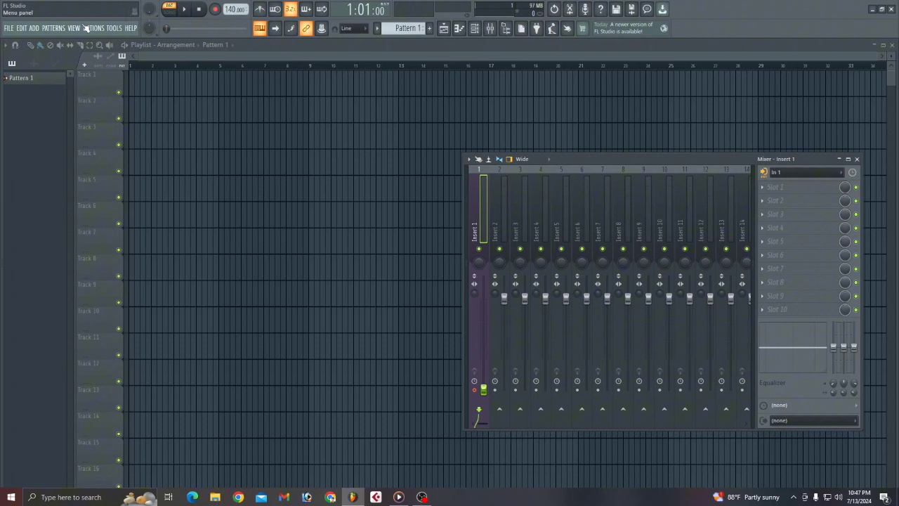
pyautogui.moveTo(149, 8); pyautogui.dragTo(149, 2)
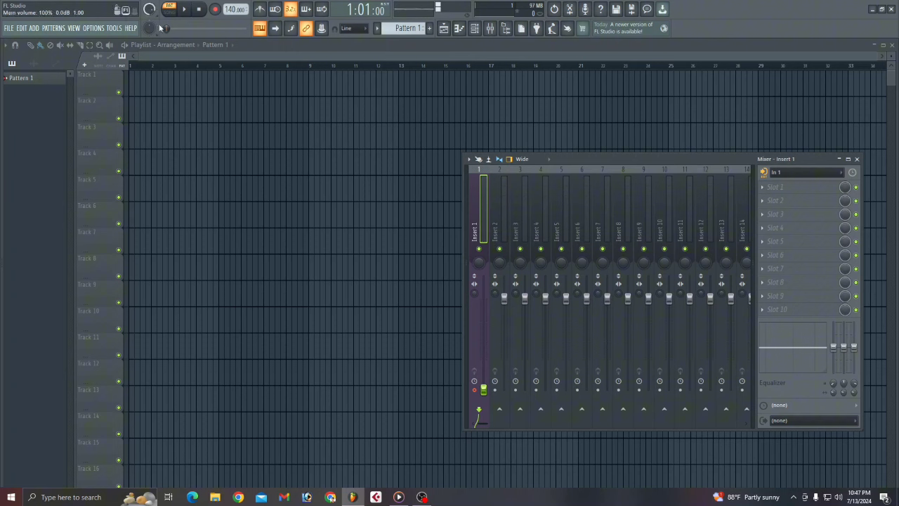
# Set Insert 1's audio input to (none) and switch playback from pattern to song mode.
pyautogui.click(818, 173)
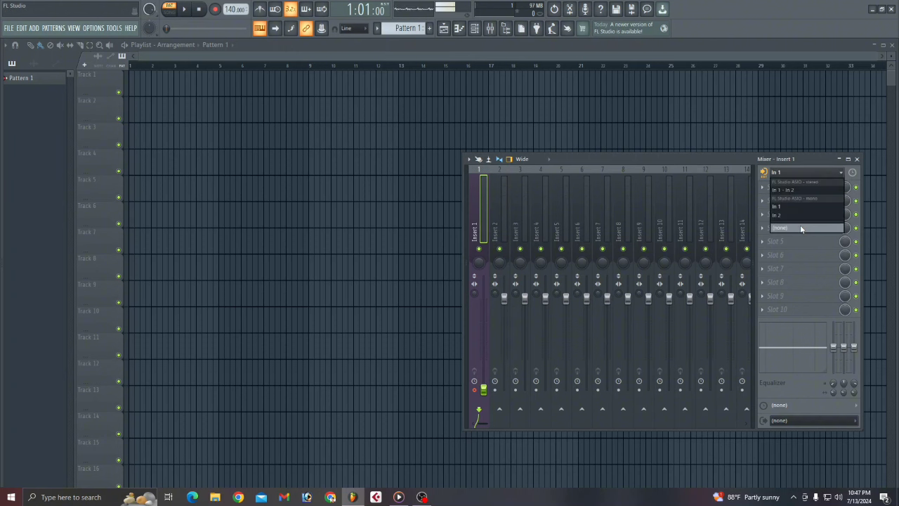
pyautogui.click(799, 228)
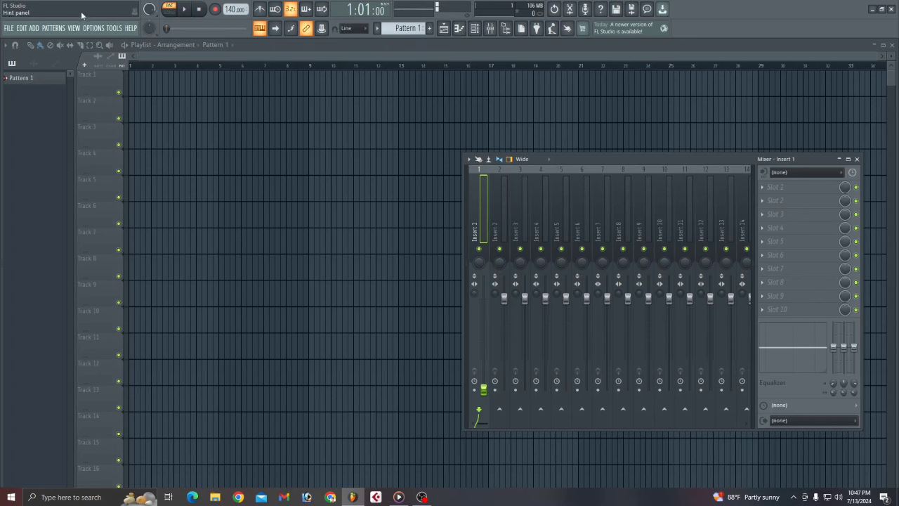
pyautogui.click(169, 8)
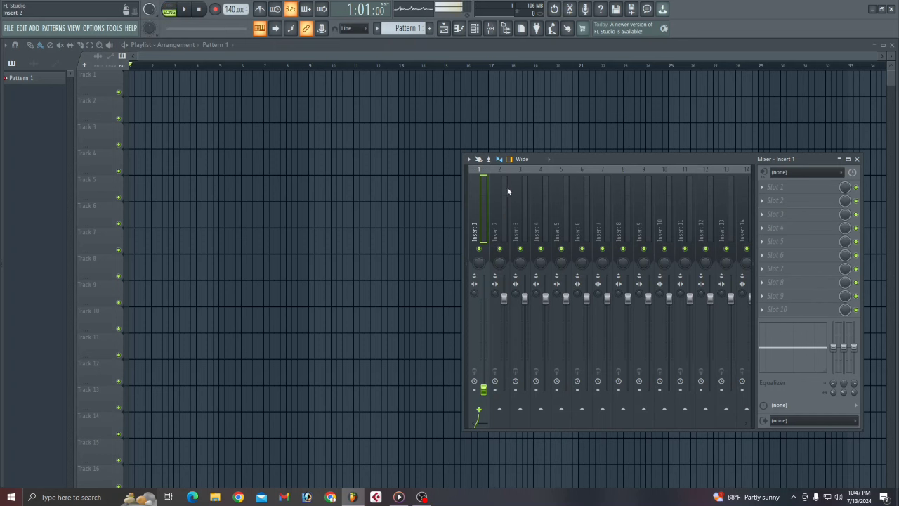
# Lower the Master track's fader to its minimum and raise the Insert 1 fader back to its default level.
pyautogui.click(465, 274)
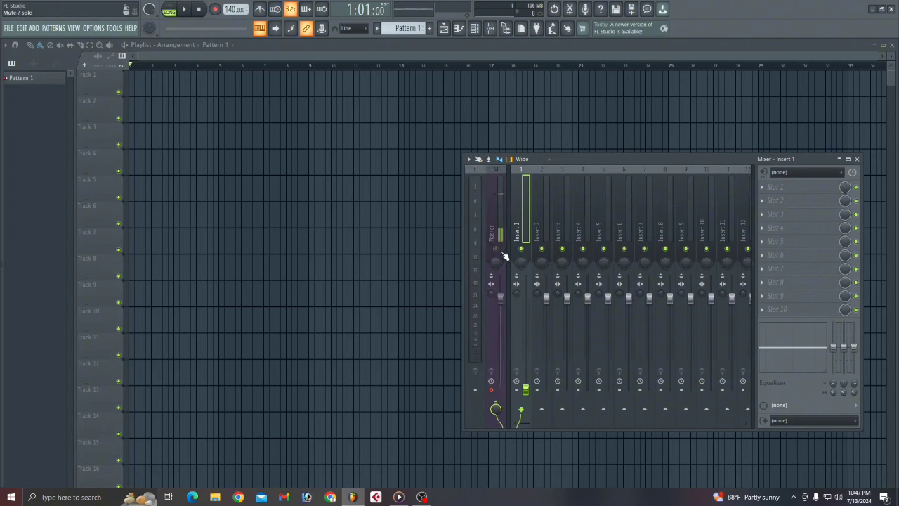
pyautogui.moveTo(501, 298); pyautogui.dragTo(500, 388)
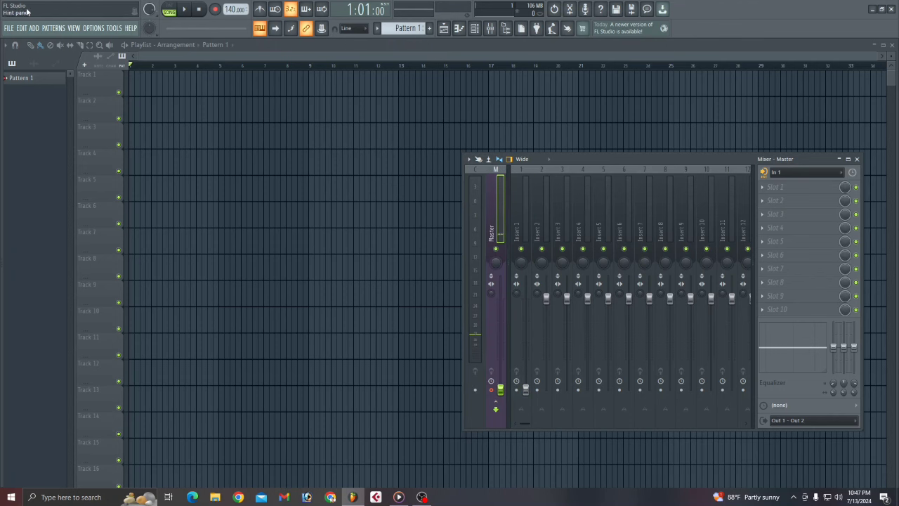
pyautogui.moveTo(524, 391); pyautogui.dragTo(526, 298)
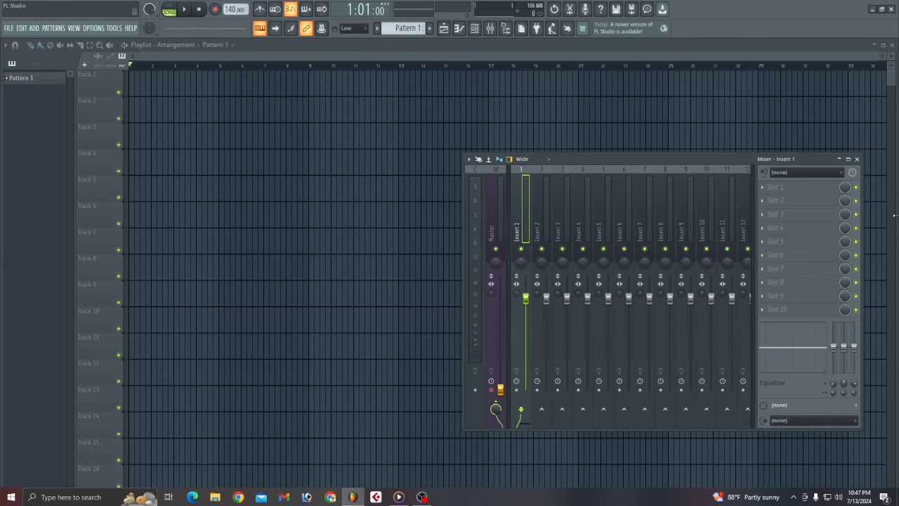
# Close the mixer and import the Duff_6-8_86bpm audio file from the Downloads > Music folder onto Track 1 at bar 1.
pyautogui.click(856, 159)
pyautogui.click(872, 9)
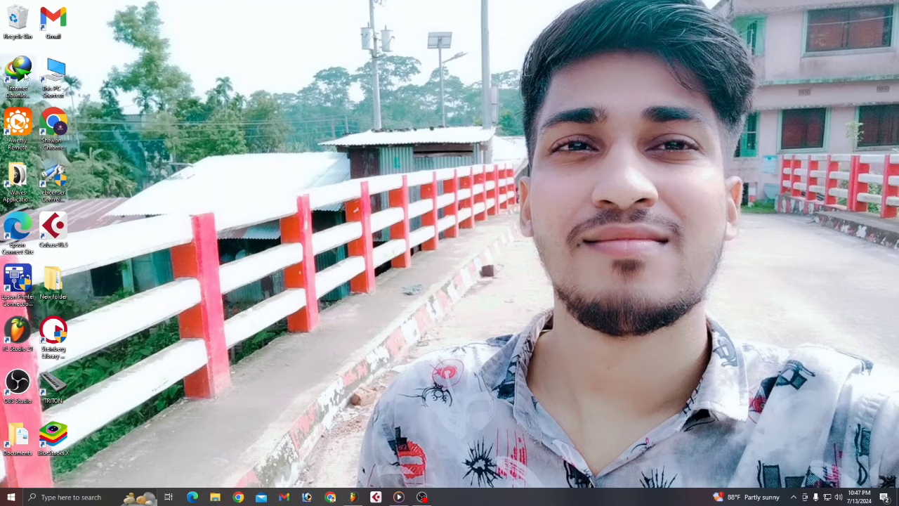
pyautogui.doubleClick(53, 72)
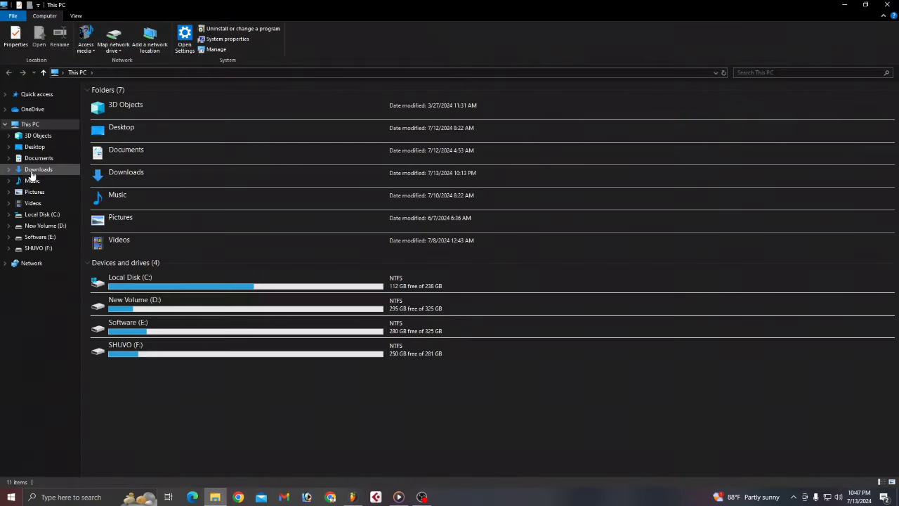
pyautogui.click(32, 170)
pyautogui.click(157, 228)
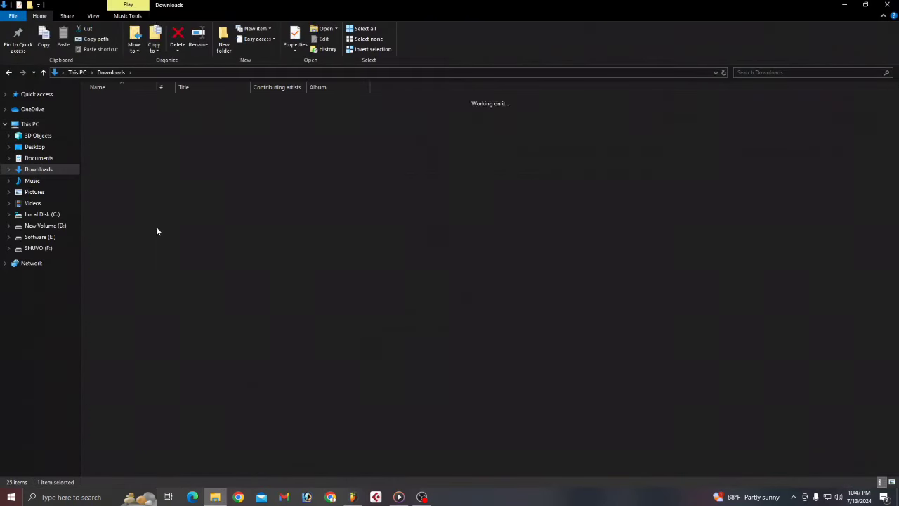
pyautogui.doubleClick(156, 231)
pyautogui.scroll(-7, 265, 362)
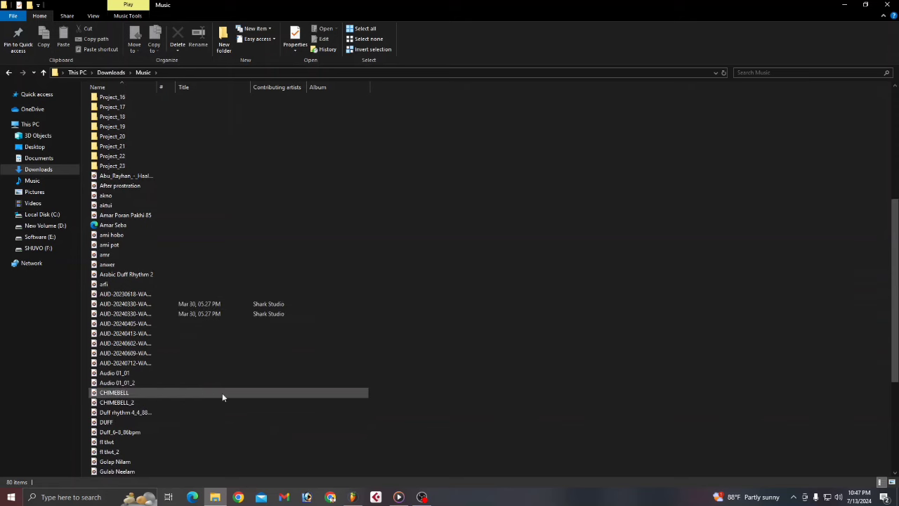
pyautogui.moveTo(123, 437); pyautogui.dragTo(192, 201)
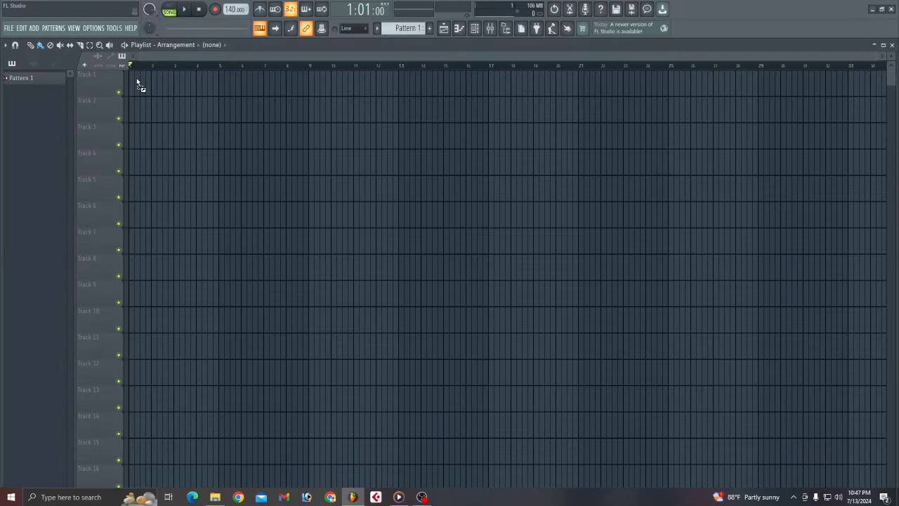
pyautogui.moveTo(137, 78); pyautogui.dragTo(136, 79)
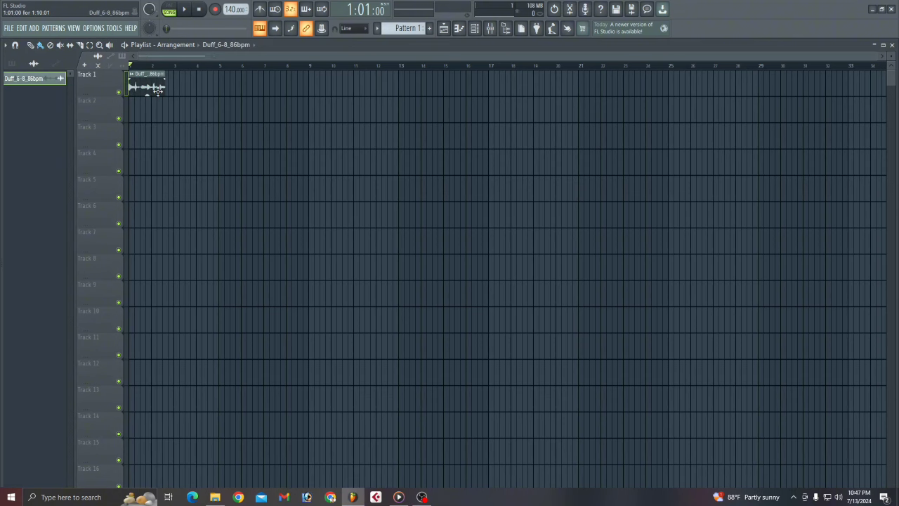
# Play the Duff_6-8_86bpm clip in the playlist with the metronome on, then pause playback.
pyautogui.doubleClick(157, 89)
pyautogui.click(298, 118)
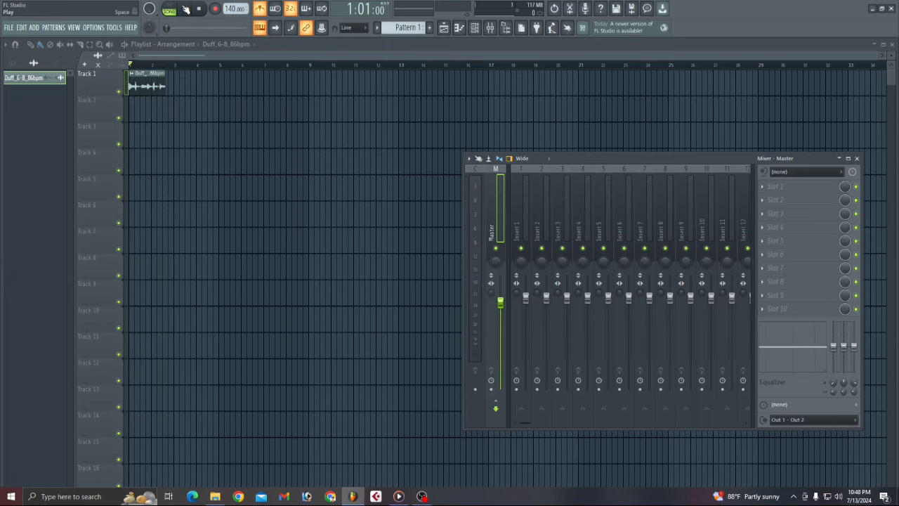
pyautogui.click(186, 9)
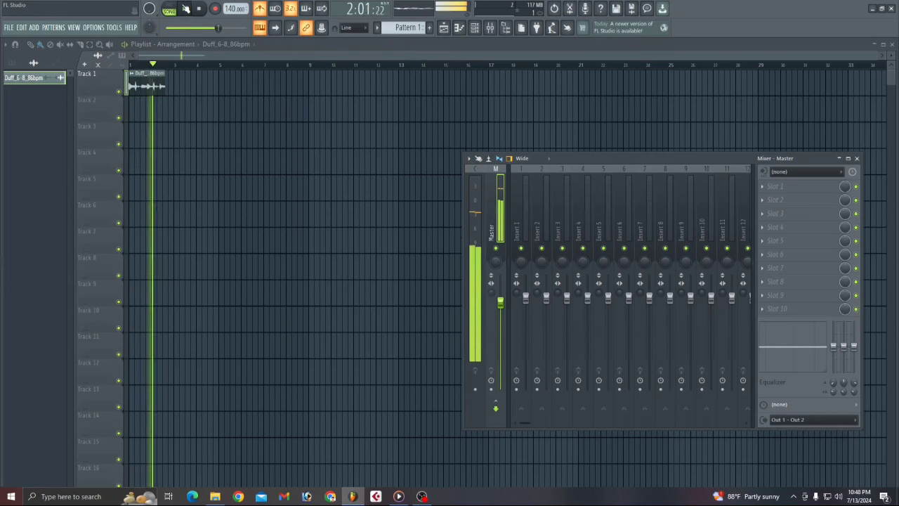
pyautogui.click(187, 10)
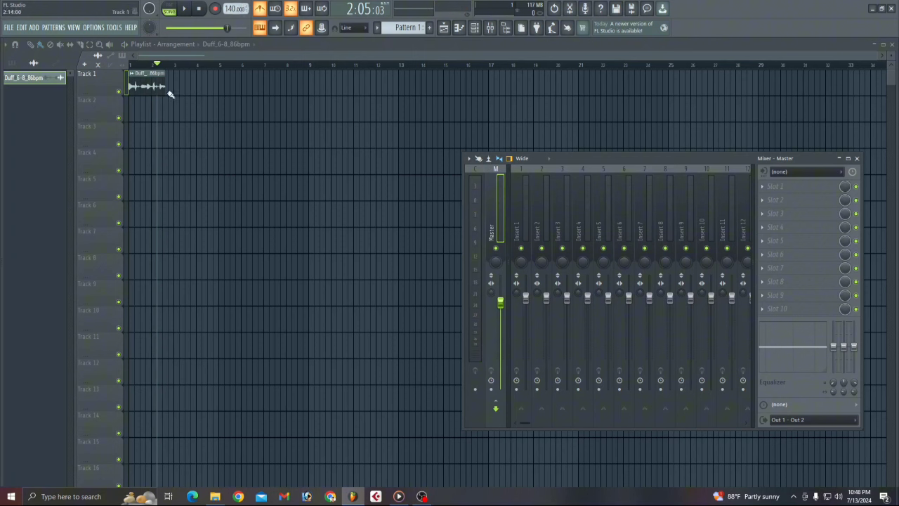
# Detect the Duff_6-8_86bpm clip's tempo in the 50 to 100 range, apply it as the project tempo and audition the result.
pyautogui.click(131, 75)
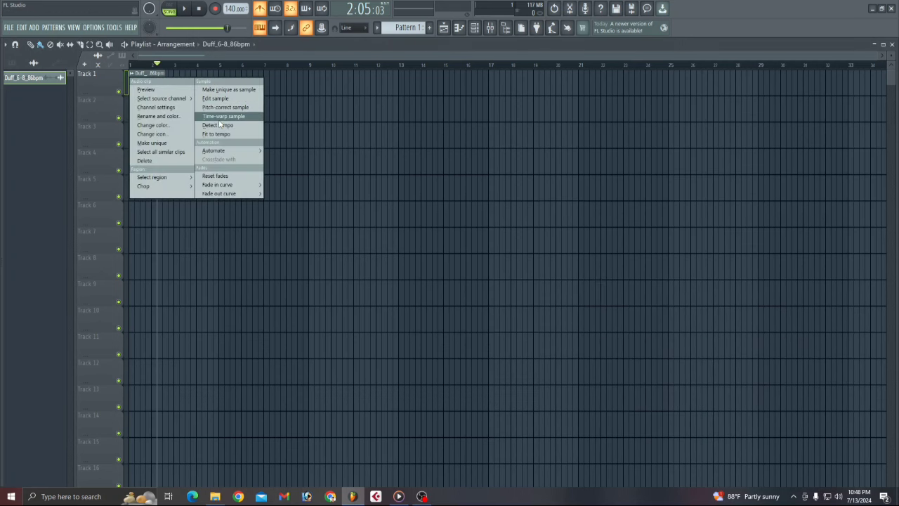
pyautogui.click(218, 125)
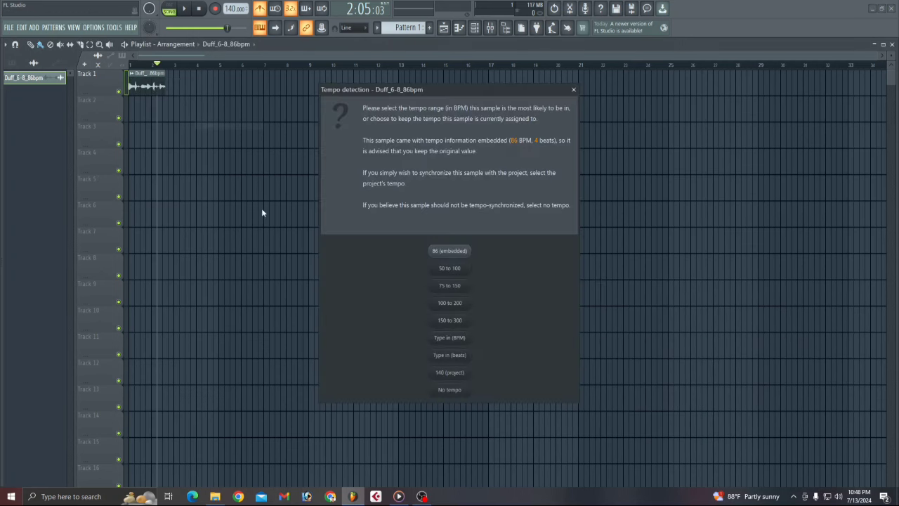
pyautogui.click(449, 269)
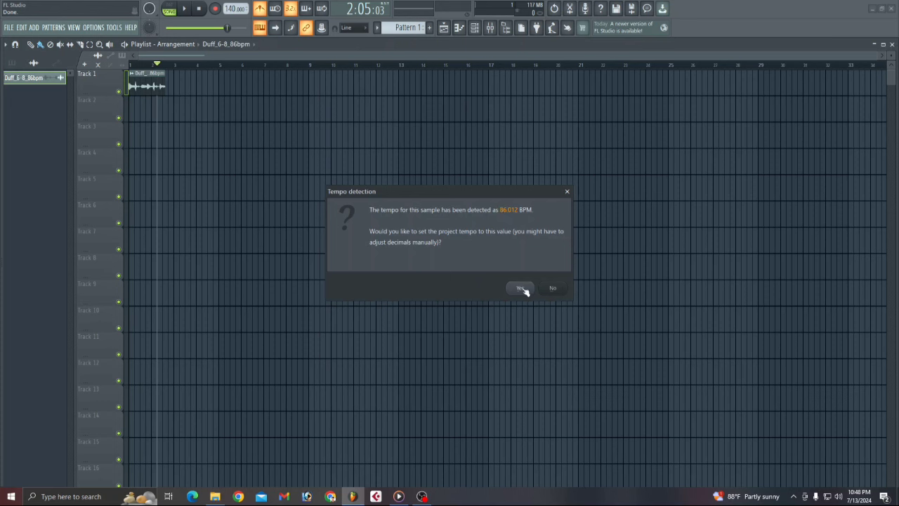
pyautogui.click(521, 289)
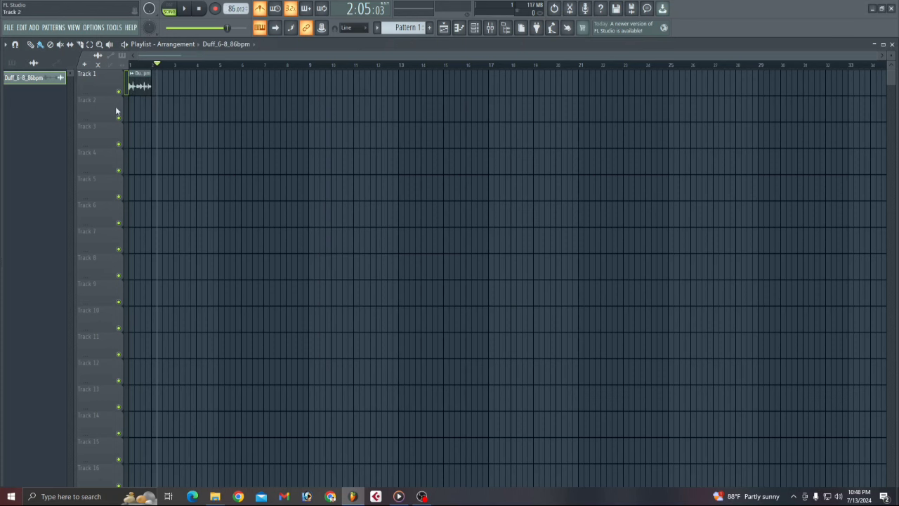
pyautogui.click(184, 9)
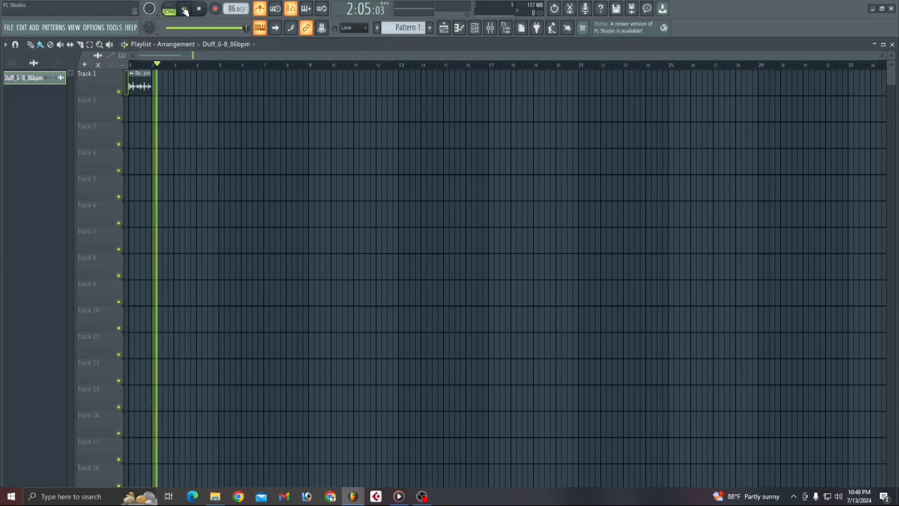
pyautogui.click(184, 9)
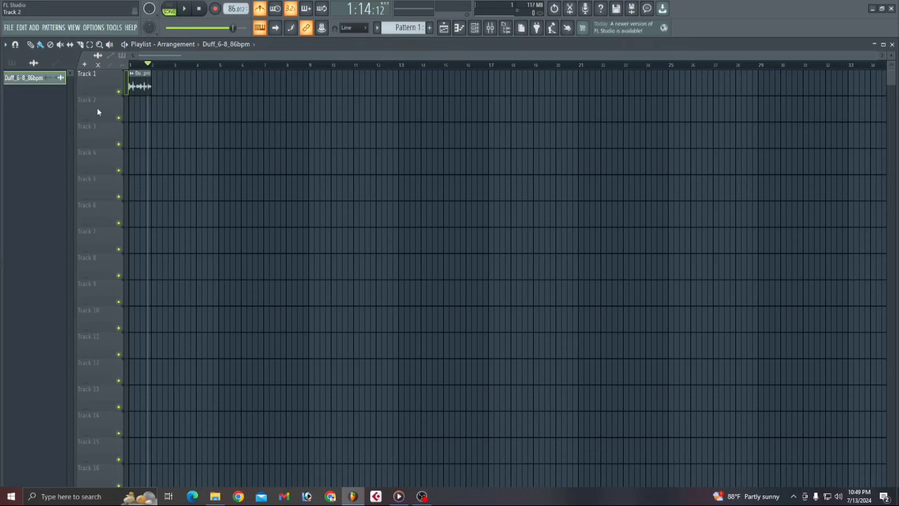
# Repeat the Duff_6-8_86bpm clip back to back on Track 1 through bar 5 and return the song position to the start.
pyautogui.scroll(5, 129, 97)
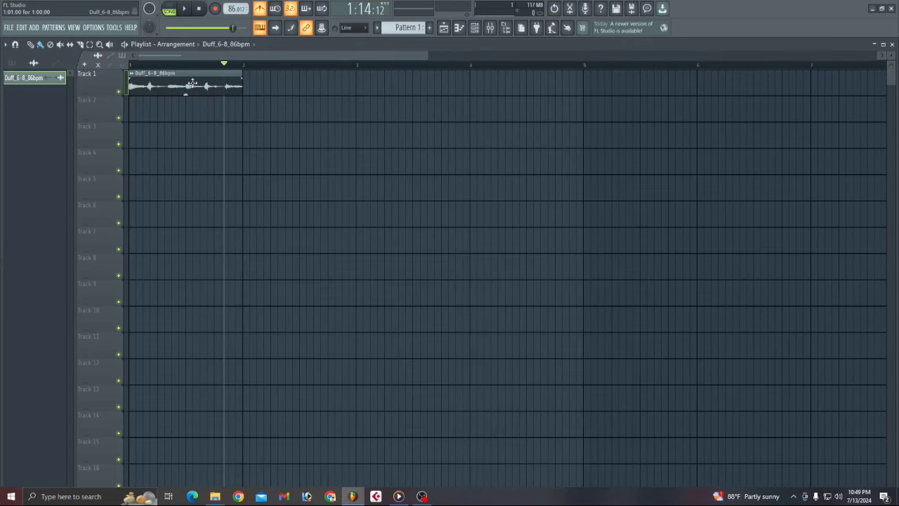
pyautogui.moveTo(191, 84); pyautogui.dragTo(648, 77)
pyautogui.scroll(-5, 156, 139)
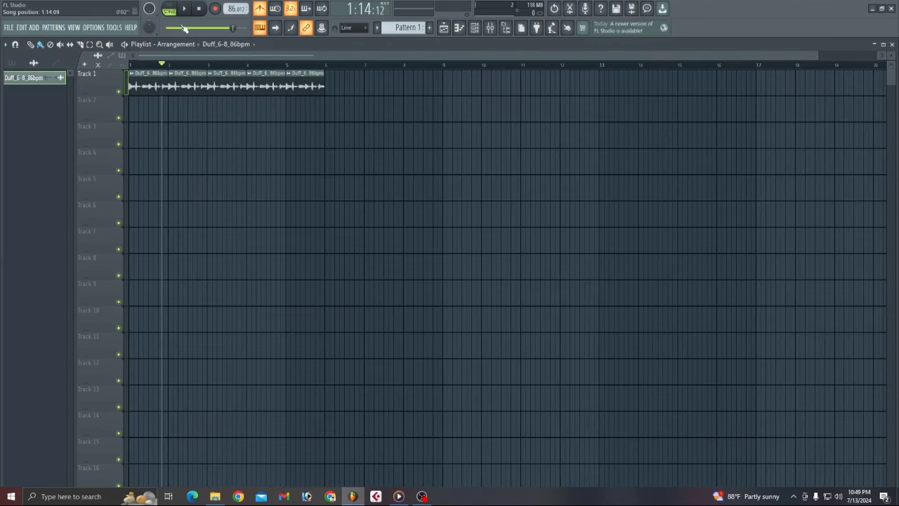
pyautogui.moveTo(232, 27); pyautogui.dragTo(155, 26)
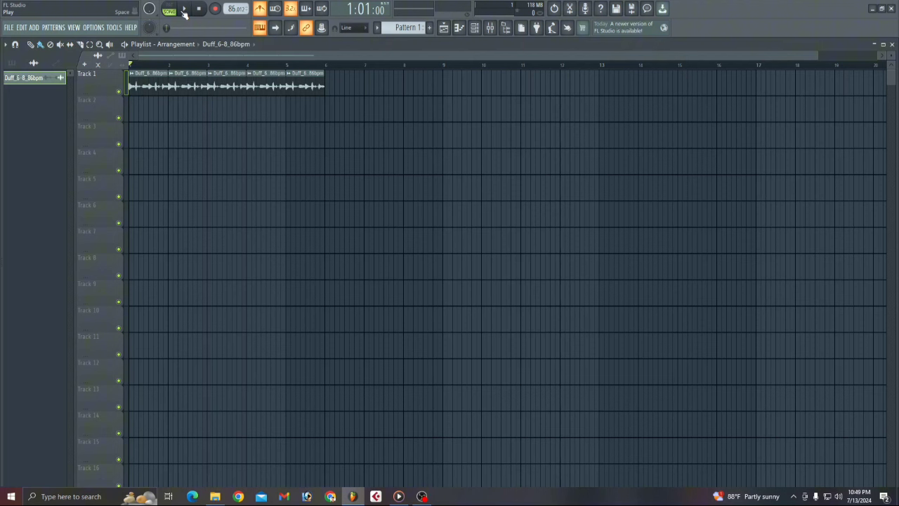
# Turn off the metronome, play the repeated Duff_6-8_86bpm clips through bar 5 and pause playback.
pyautogui.hotkey('ctrl', 'm')
pyautogui.click(187, 10)
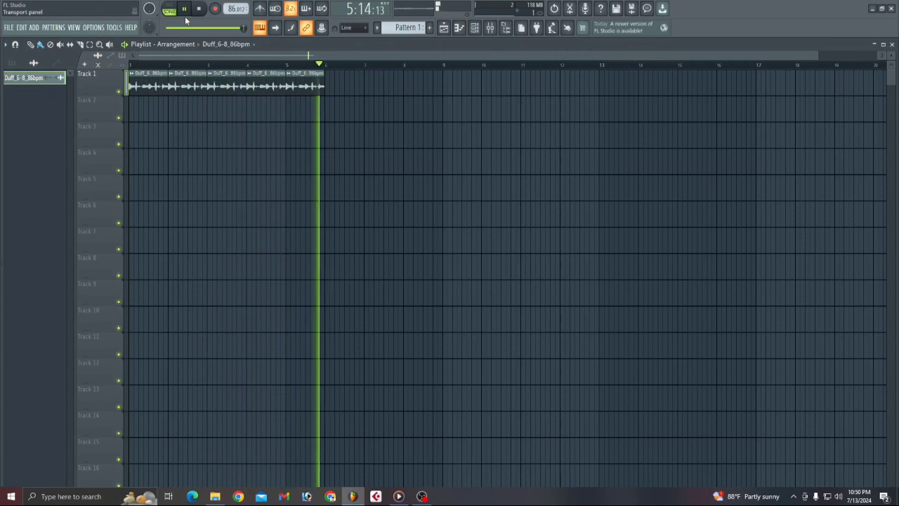
pyautogui.click(185, 10)
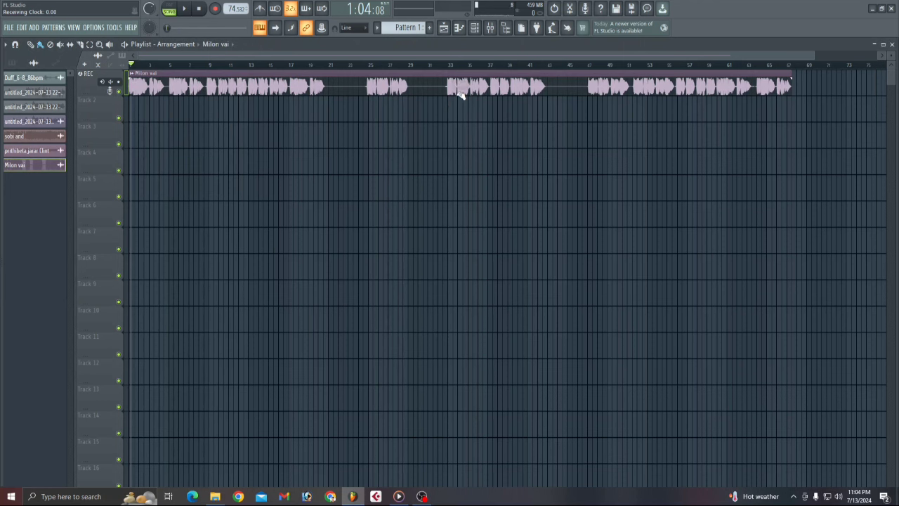
# Lower the volume of the vocal clip on the REC track to about -4.4 dB and briefly audition it.
pyautogui.moveTo(460, 93); pyautogui.dragTo(460, 104)
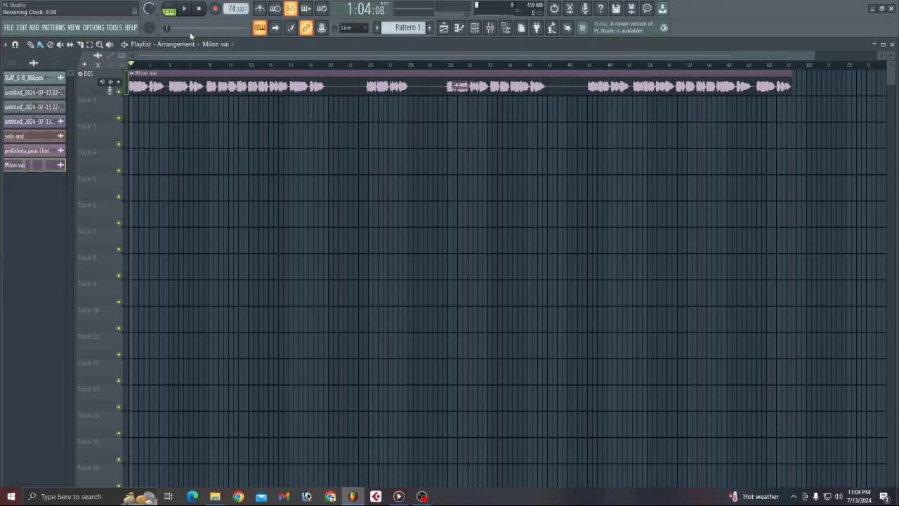
pyautogui.click(187, 12)
pyautogui.click(187, 12)
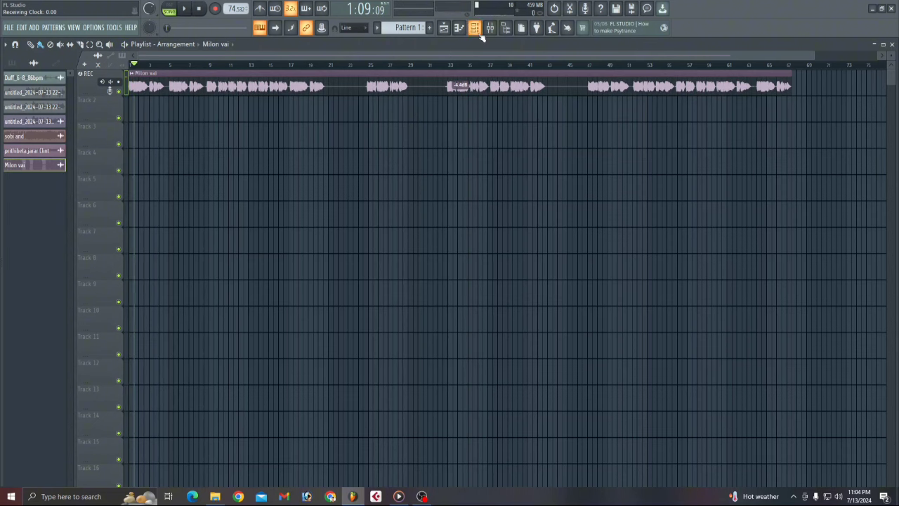
# Open the mixer and delete Auto-Tune EFX from the first effect slot of the REC track.
pyautogui.click(491, 29)
pyautogui.click(764, 187)
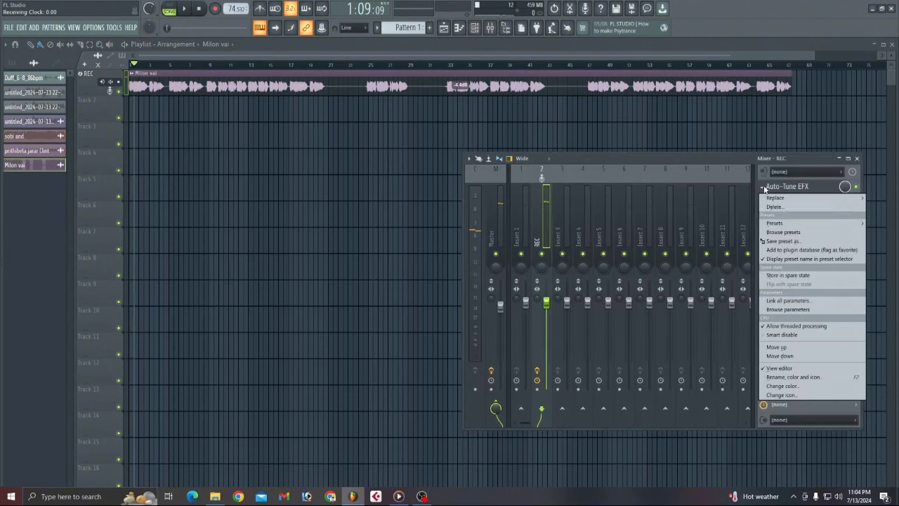
pyautogui.click(775, 207)
pyautogui.click(481, 278)
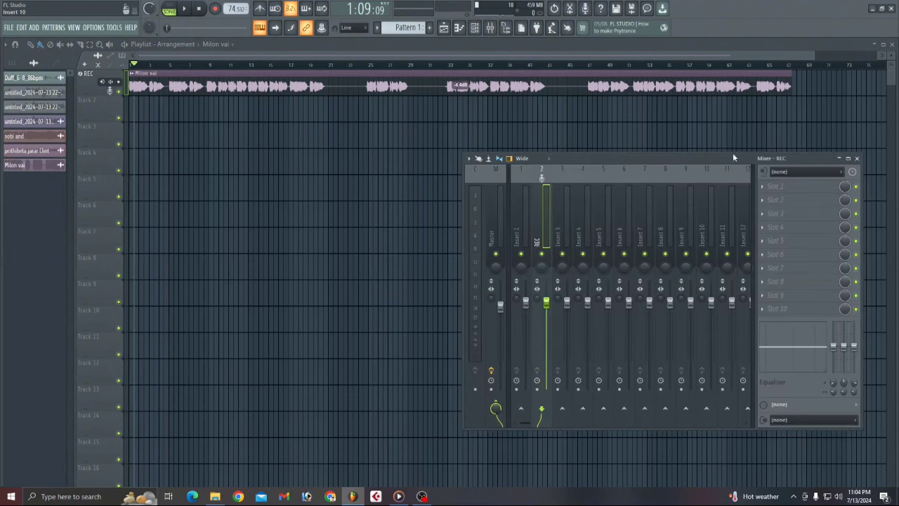
# Load Waves Tune Real-Time Mono in the REC track's first effect slot and set its scale to F# Major.
pyautogui.click(769, 189)
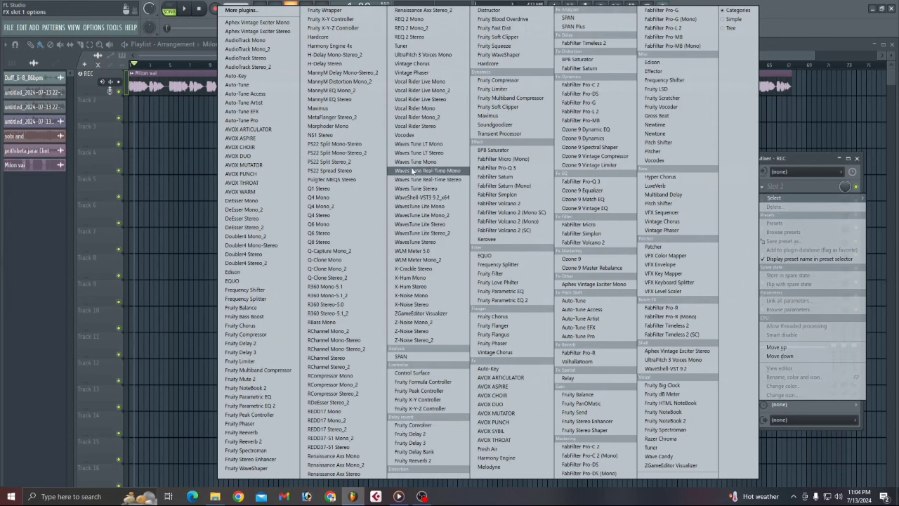
pyautogui.click(441, 172)
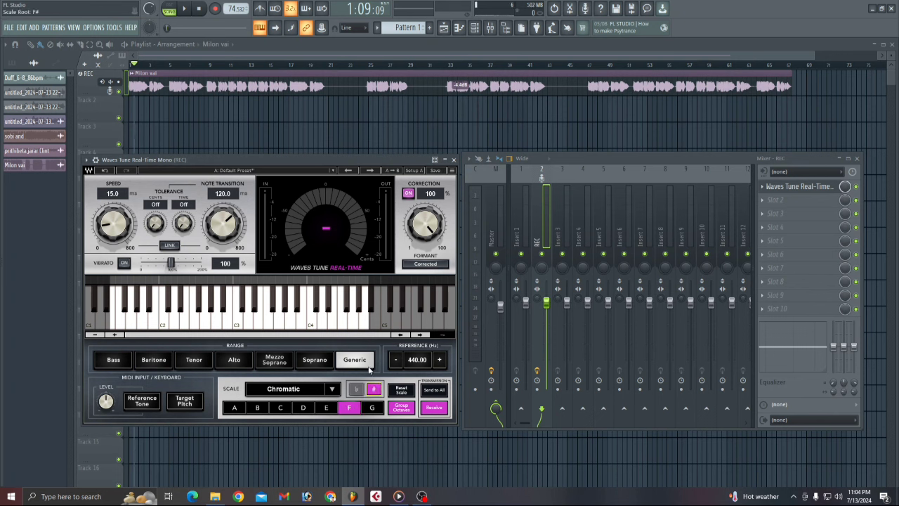
pyautogui.click(338, 389)
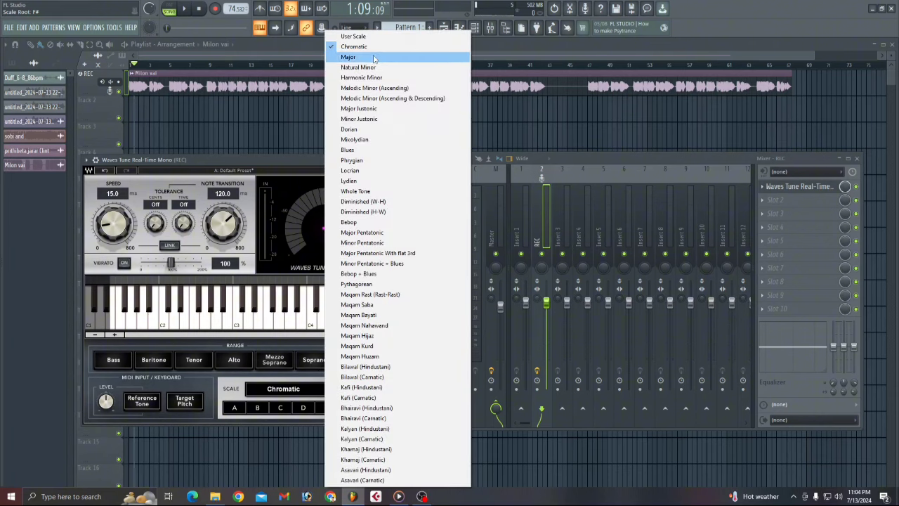
pyautogui.click(374, 59)
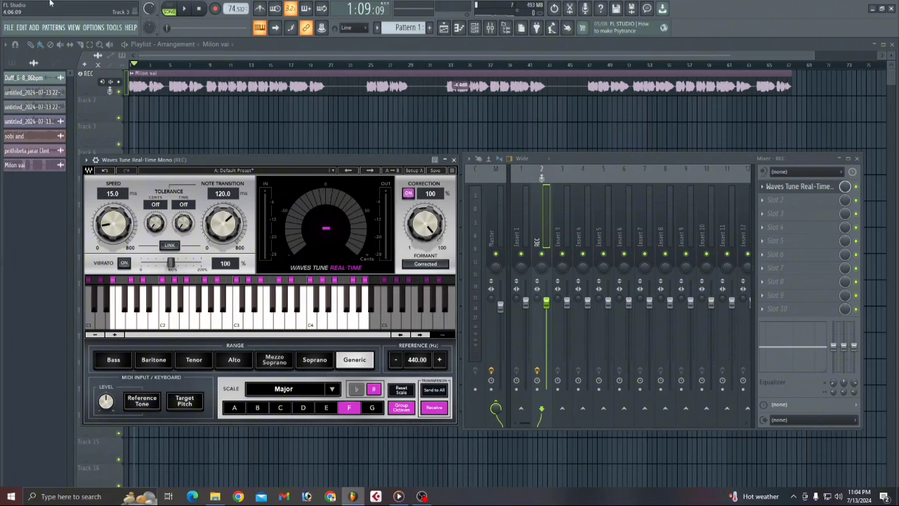
# Tune Waves Tune's Note Transition to 12.5 ms while playing the vocal, and pause playback.
pyautogui.click(186, 11)
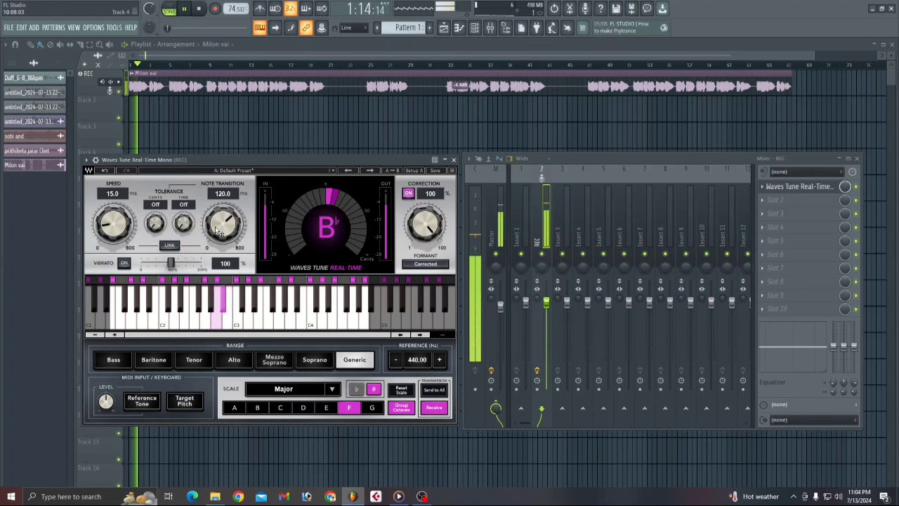
pyautogui.moveTo(225, 225); pyautogui.dragTo(225, 244)
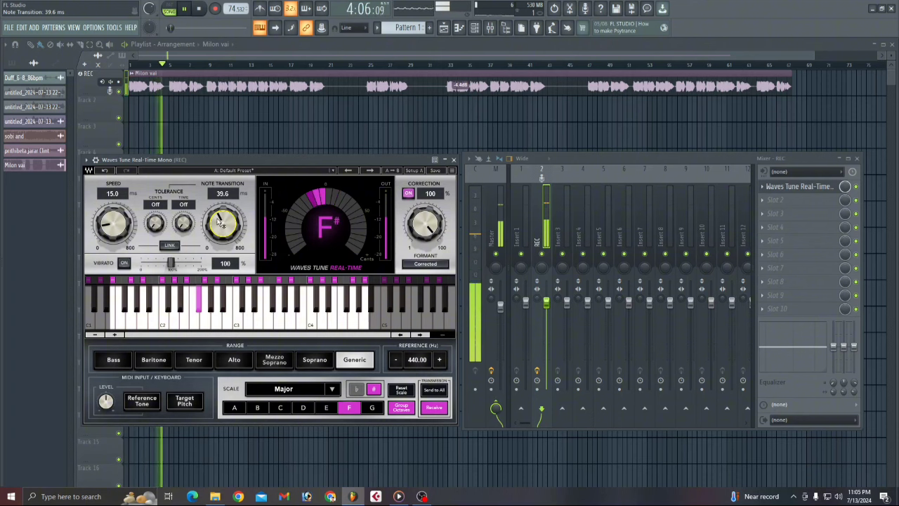
pyautogui.press('space')
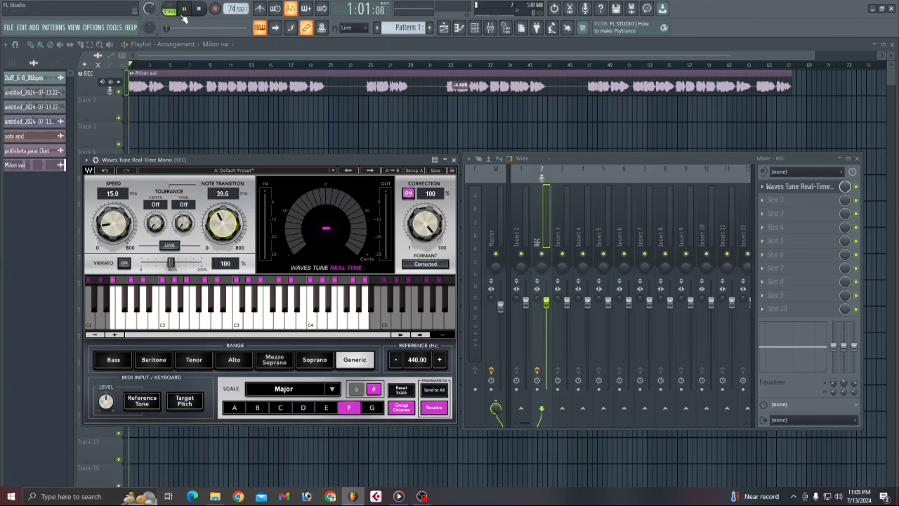
pyautogui.moveTo(222, 224); pyautogui.dragTo(223, 281)
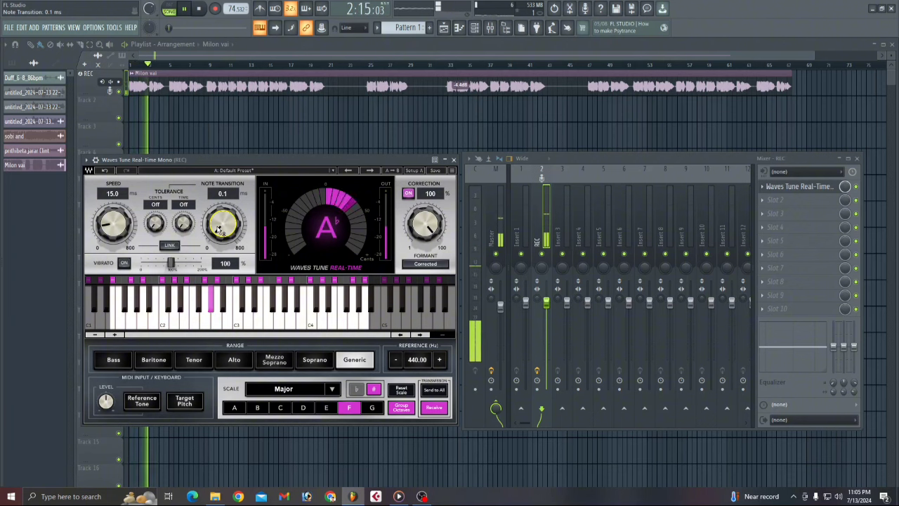
pyautogui.moveTo(219, 231); pyautogui.dragTo(220, 224)
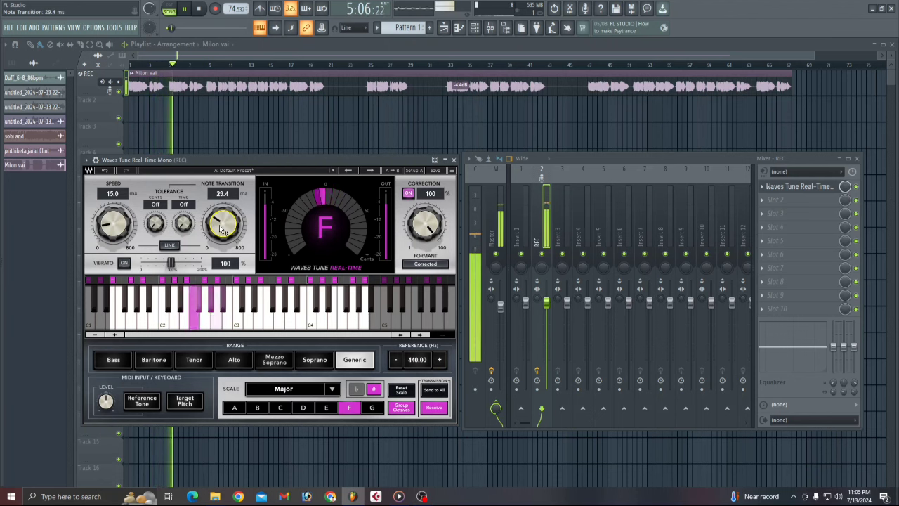
pyautogui.moveTo(220, 229); pyautogui.dragTo(220, 237)
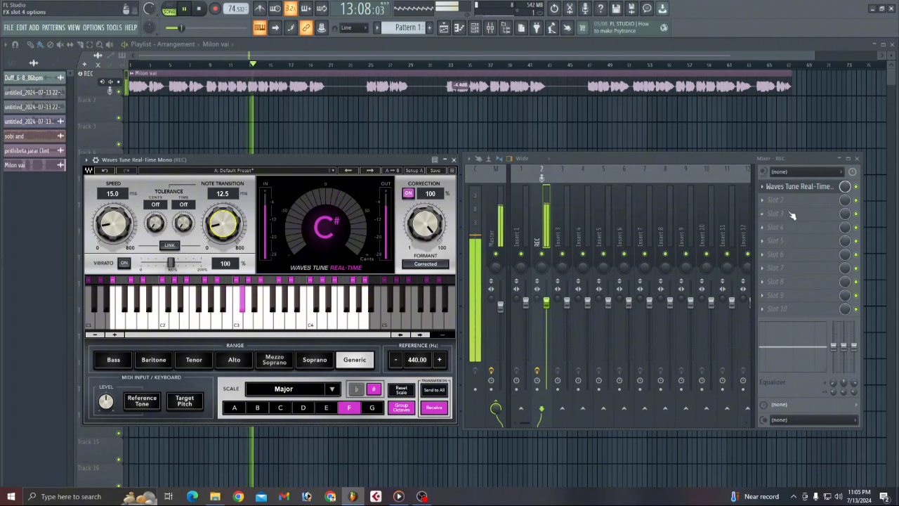
pyautogui.click(185, 10)
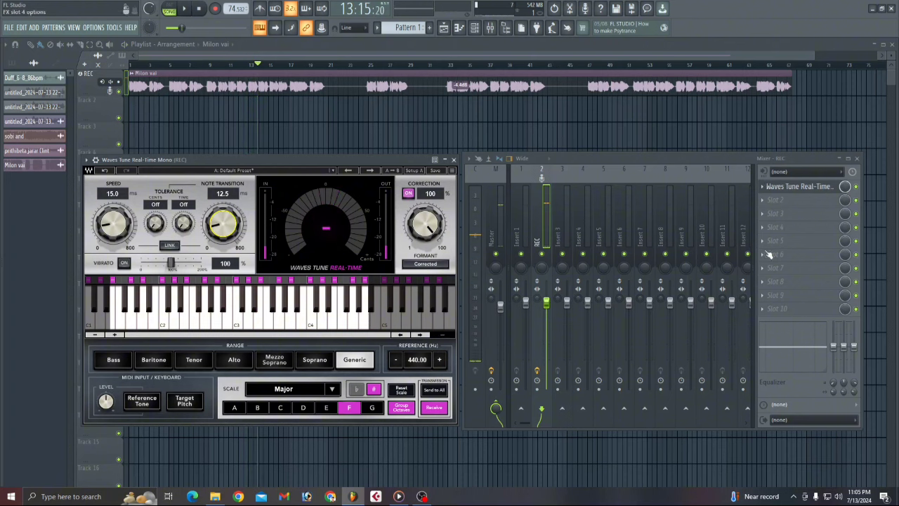
# Load NS1 Stereo in the REC track's second effect slot and raise its noise suppression to 22 during playback.
pyautogui.click(777, 203)
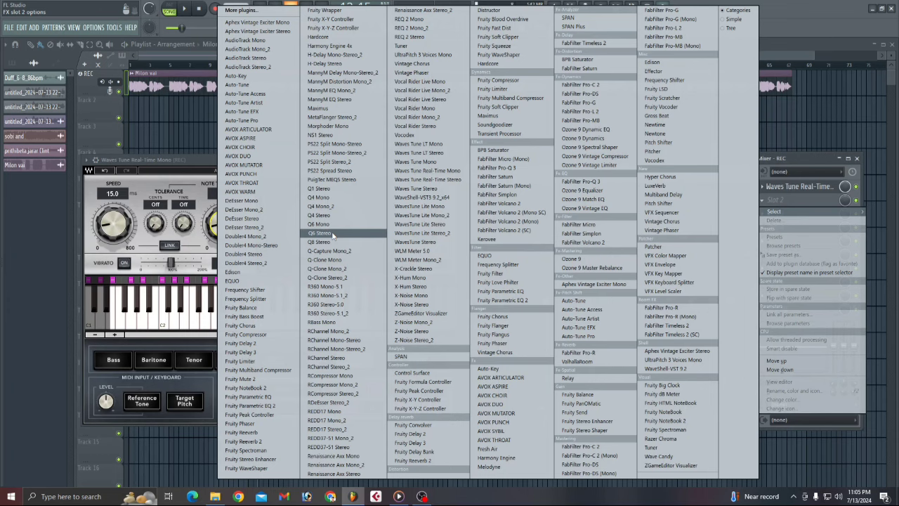
pyautogui.click(339, 135)
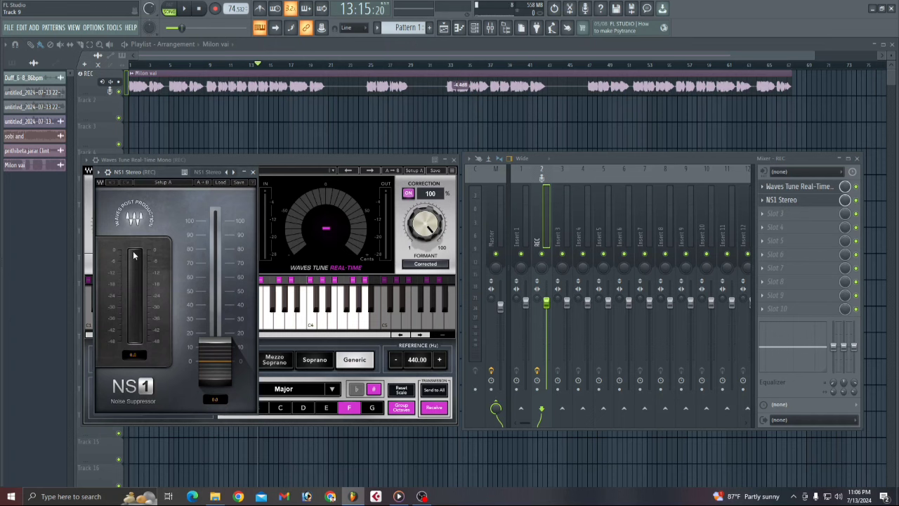
pyautogui.click(181, 8)
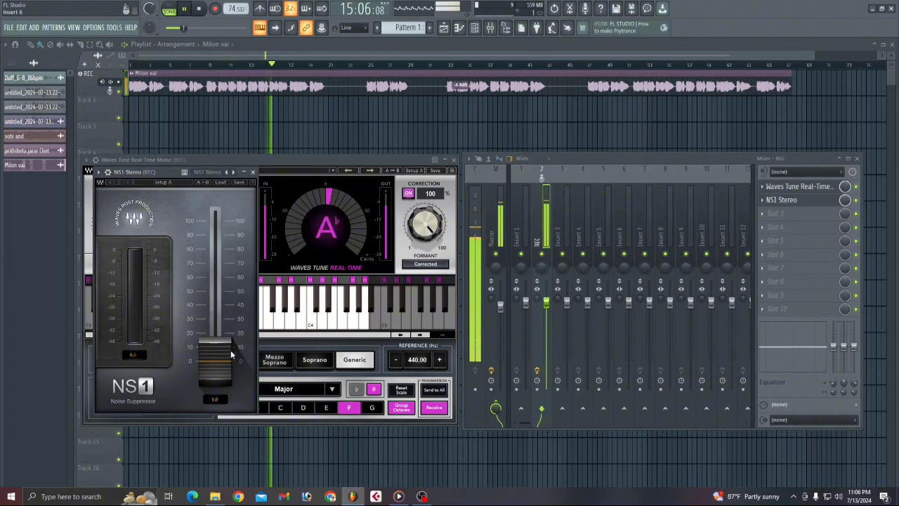
pyautogui.moveTo(230, 350); pyautogui.dragTo(228, 322)
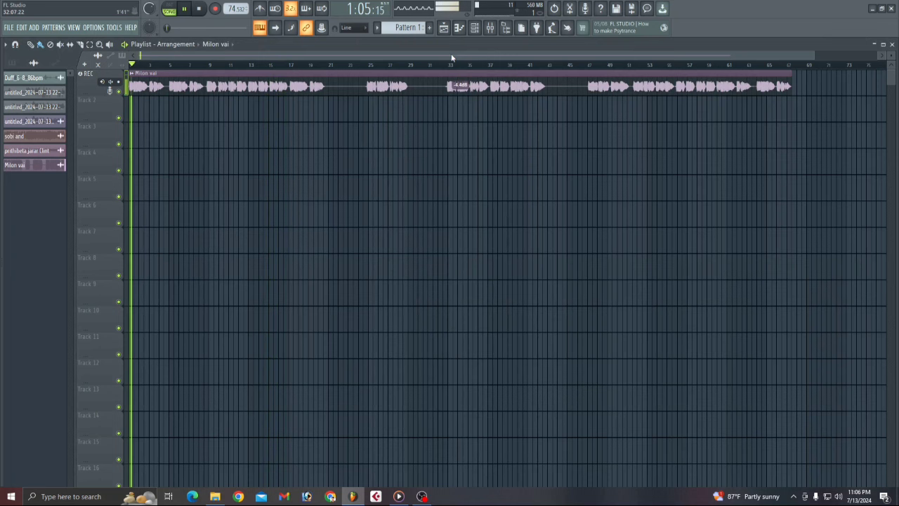
# Reopen the NS1 Stereo editor from the mixer, place it beside the mixer and raise the suppression to about 49.
pyautogui.click(489, 27)
pyautogui.click(782, 200)
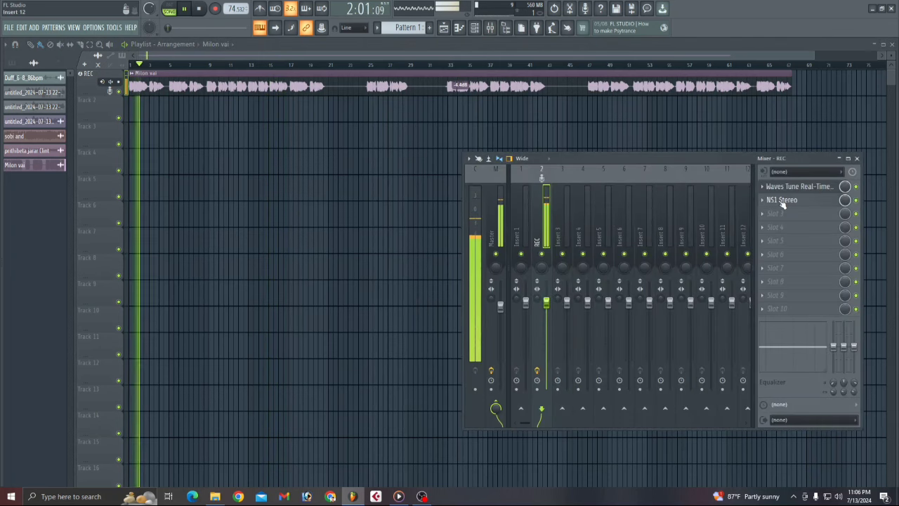
pyautogui.moveTo(185, 171); pyautogui.dragTo(387, 147)
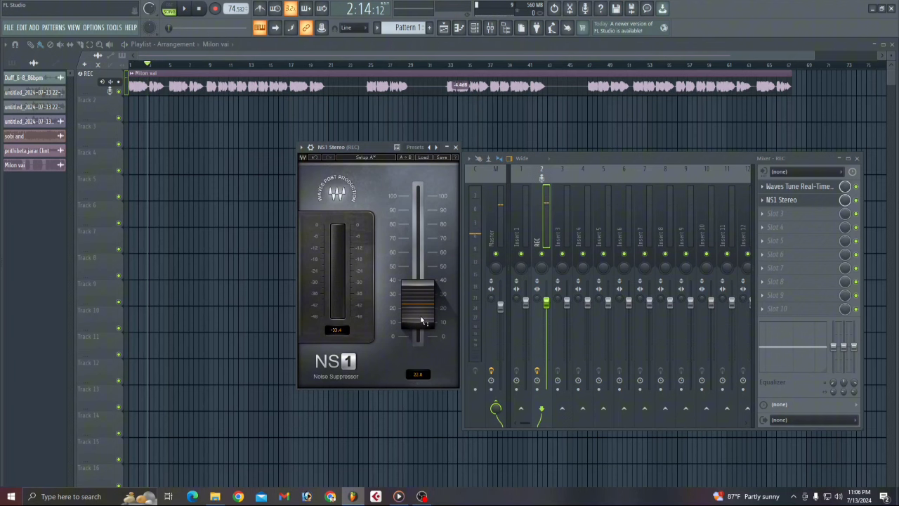
pyautogui.moveTo(418, 303); pyautogui.dragTo(418, 267)
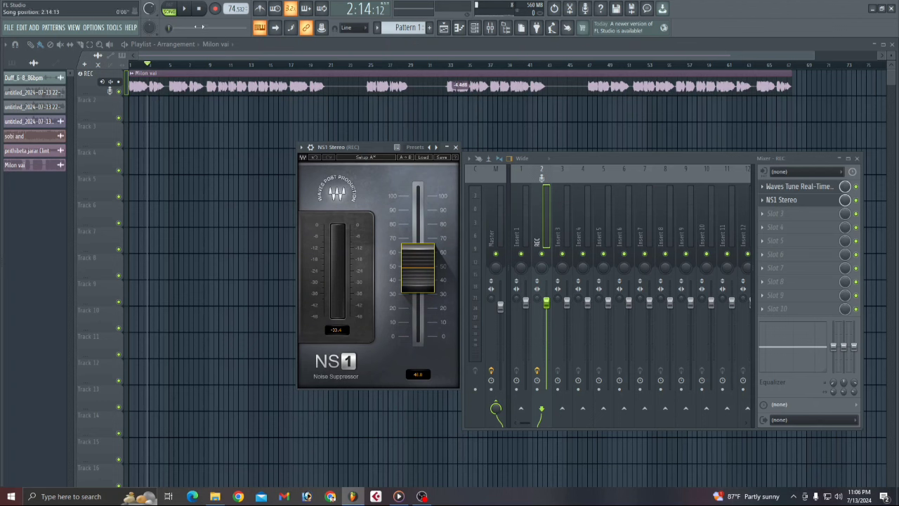
# Play the vocal while testing NS1 suppression at 100, settle it at about 18.9 and audition the result.
pyautogui.click(183, 9)
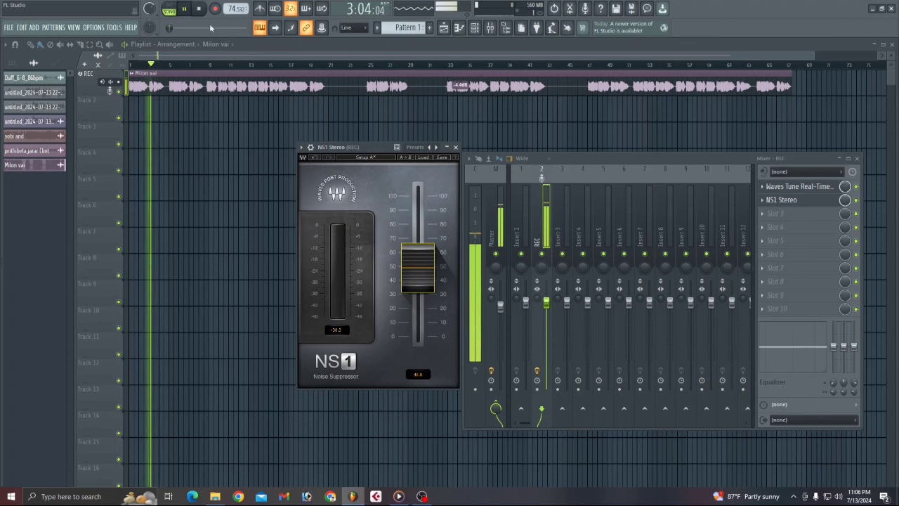
pyautogui.moveTo(418, 269); pyautogui.dragTo(418, 195)
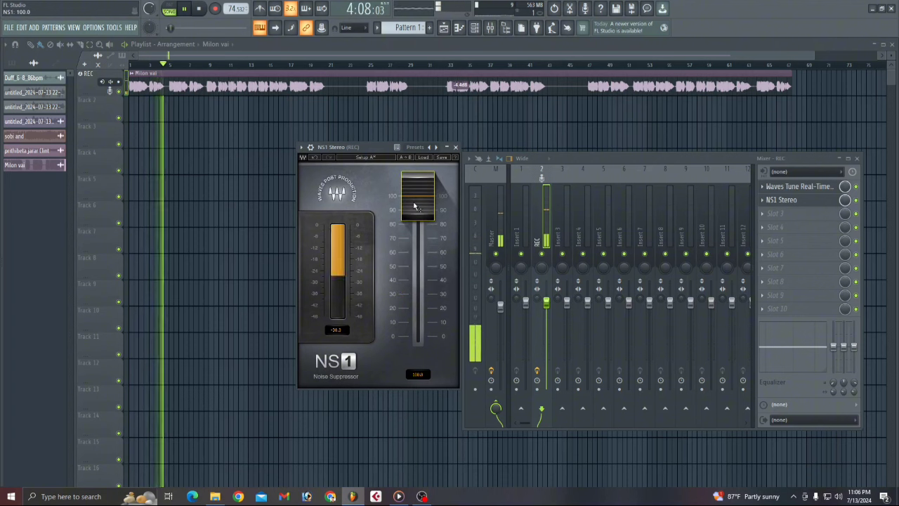
pyautogui.moveTo(414, 205); pyautogui.dragTo(418, 292)
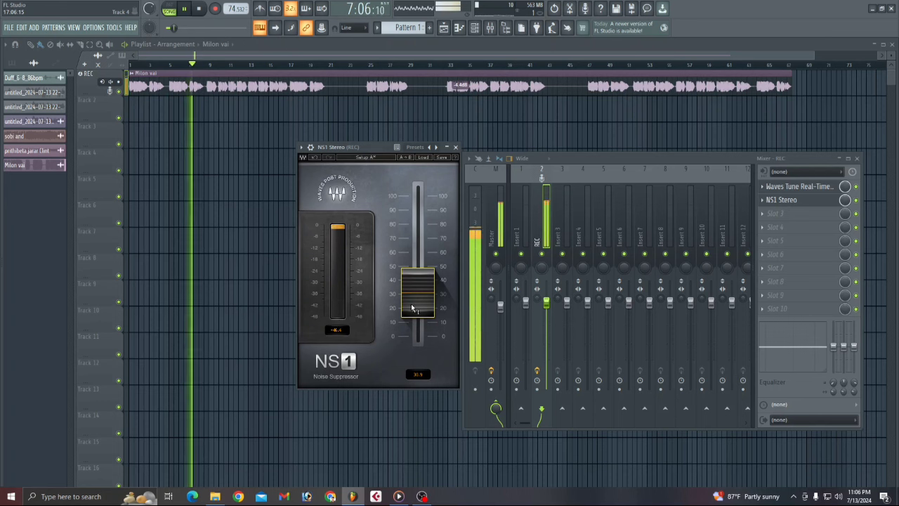
pyautogui.moveTo(412, 307)
pyautogui.mouseDown()
pyautogui.moveTo(418, 301)
pyautogui.moveTo(417, 311)
pyautogui.mouseUp()
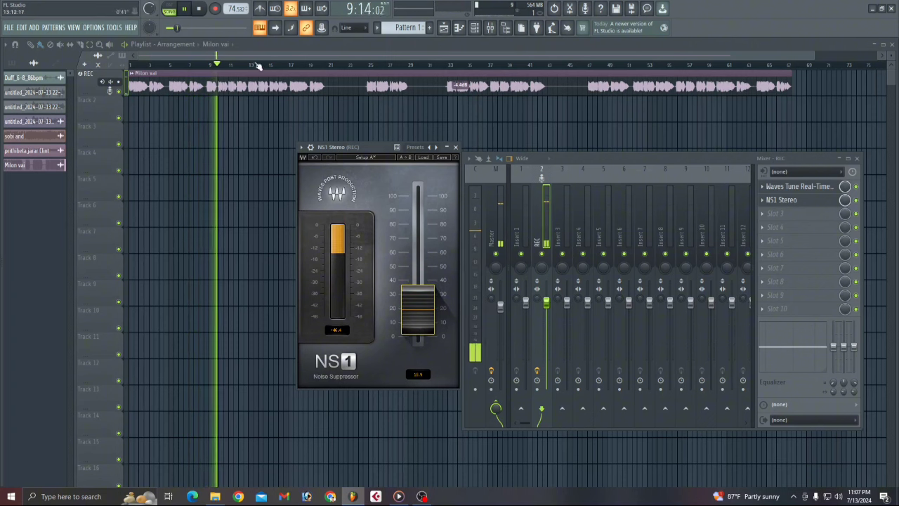
pyautogui.click(191, 9)
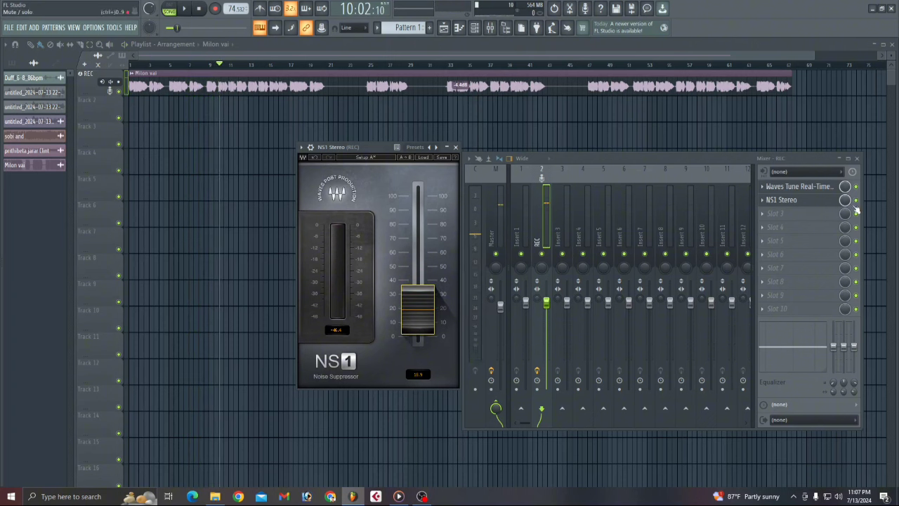
pyautogui.click(186, 10)
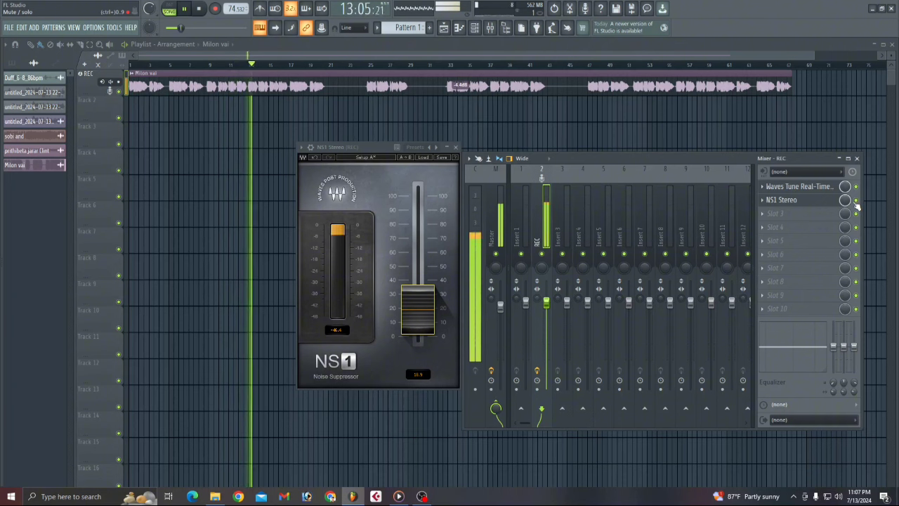
pyautogui.click(185, 10)
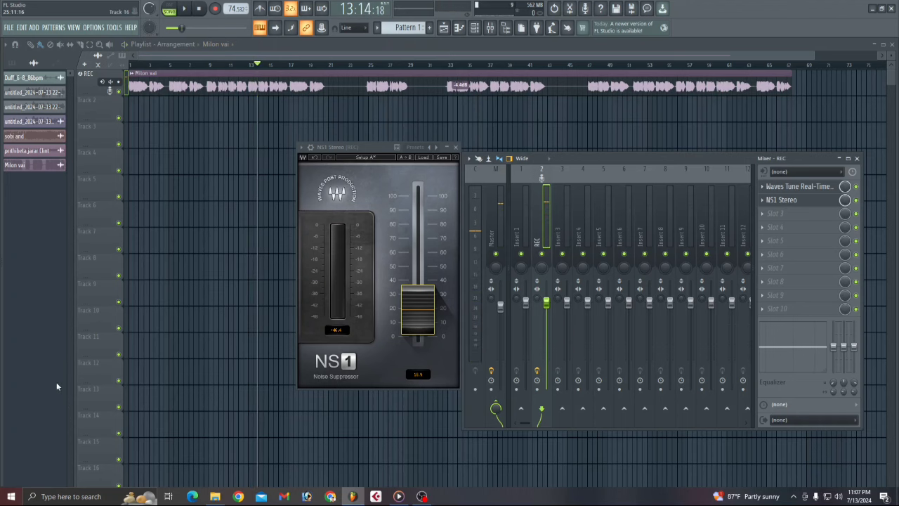
# Load DeEsser Mono_2 in the REC track's third effect slot, move its editor next to the mixer and start playback.
pyautogui.click(789, 214)
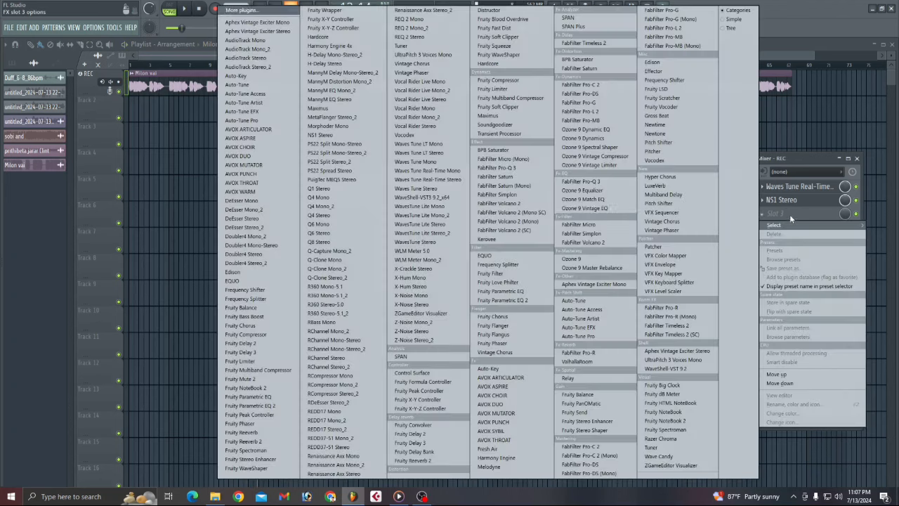
pyautogui.click(249, 209)
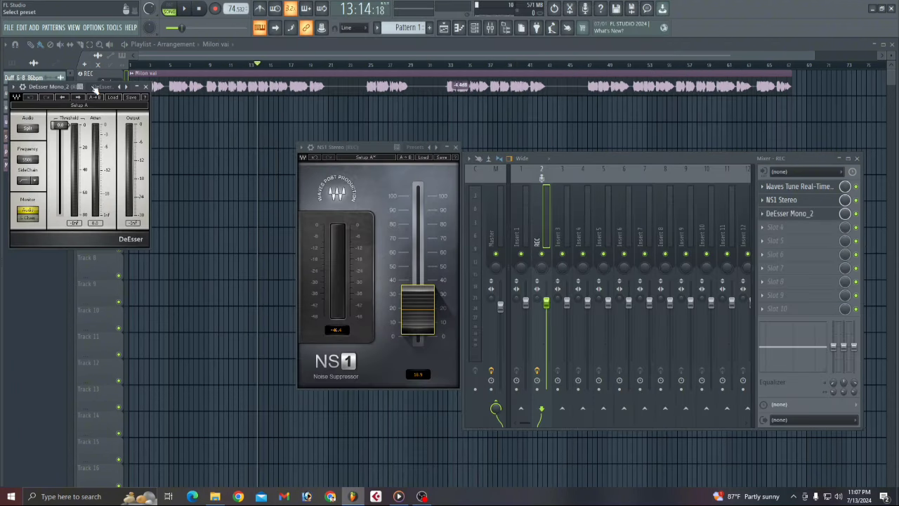
pyautogui.moveTo(96, 88); pyautogui.dragTo(476, 166)
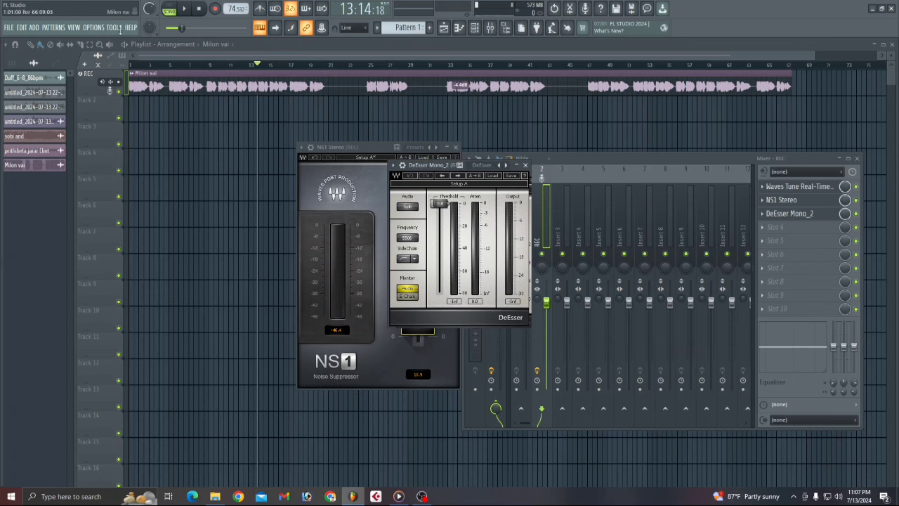
pyautogui.click(183, 10)
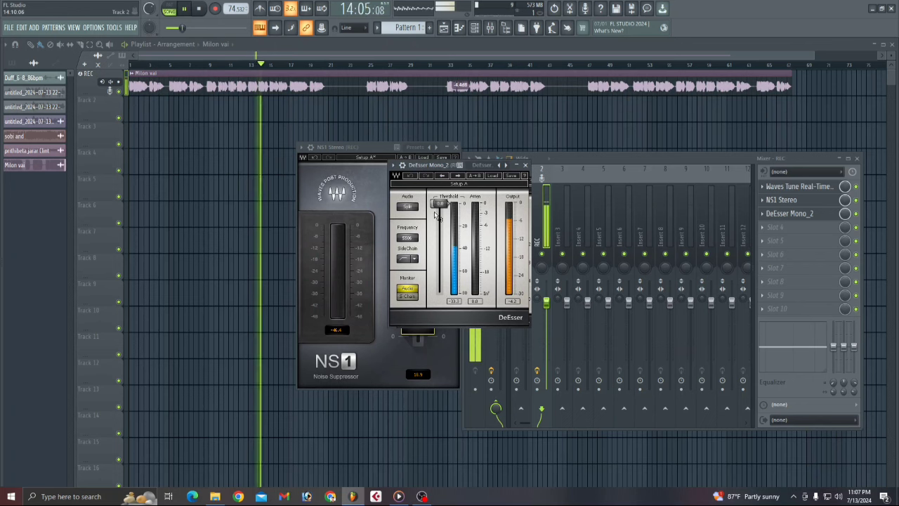
# Test the DeEsser threshold down to its minimum during playback, stop the vocal and settle the threshold at about -38.6 dB.
pyautogui.moveTo(439, 204); pyautogui.dragTo(440, 294)
pyautogui.press('space')
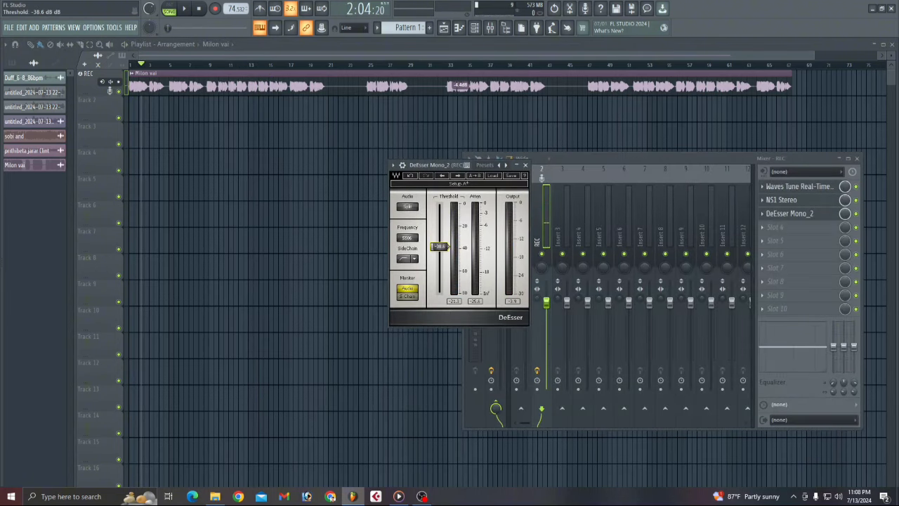
pyautogui.moveTo(440, 248); pyautogui.dragTo(440, 246)
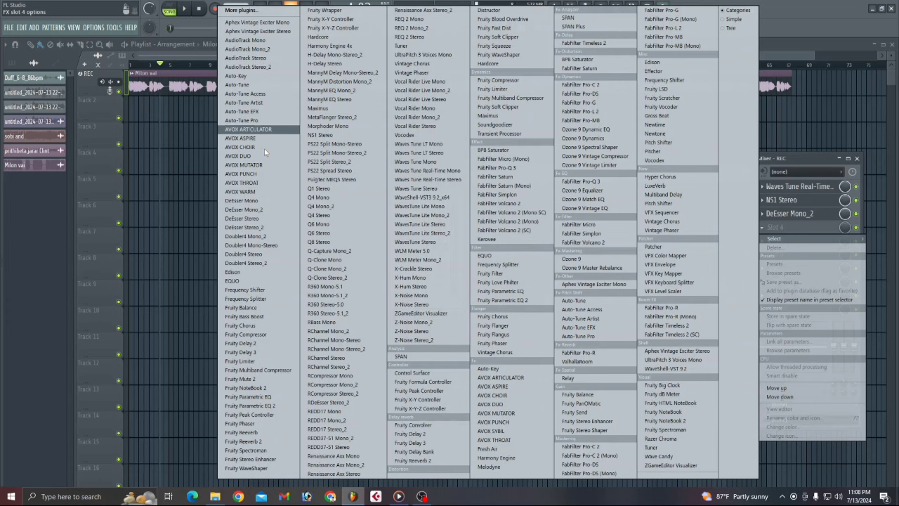
# Load Aphex Vintage Exciter Stereo in the REC track's fourth effect slot, move its editor next to the mixer and start playback.
pyautogui.click(281, 32)
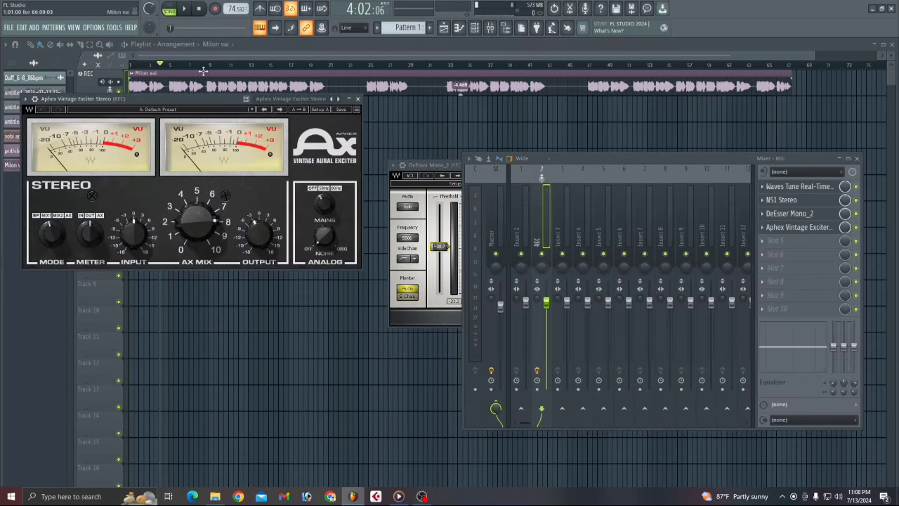
pyautogui.moveTo(198, 102); pyautogui.dragTo(398, 154)
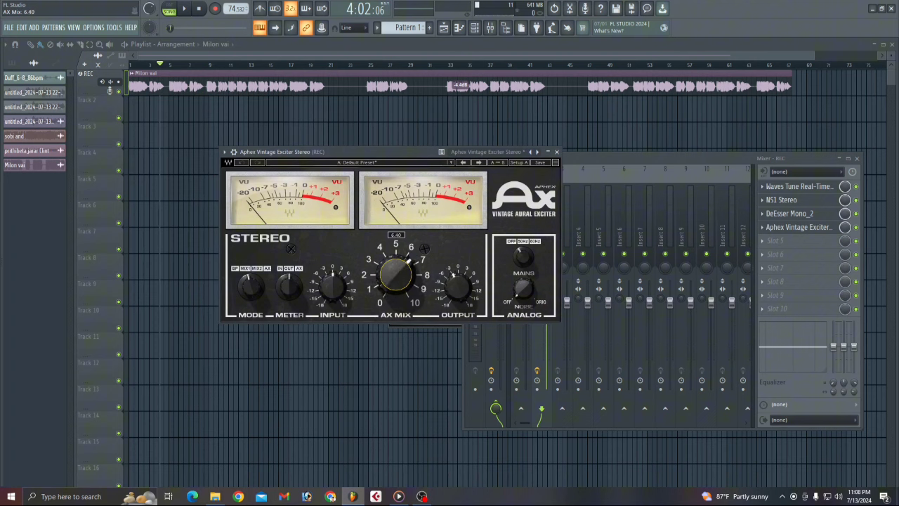
pyautogui.press('space')
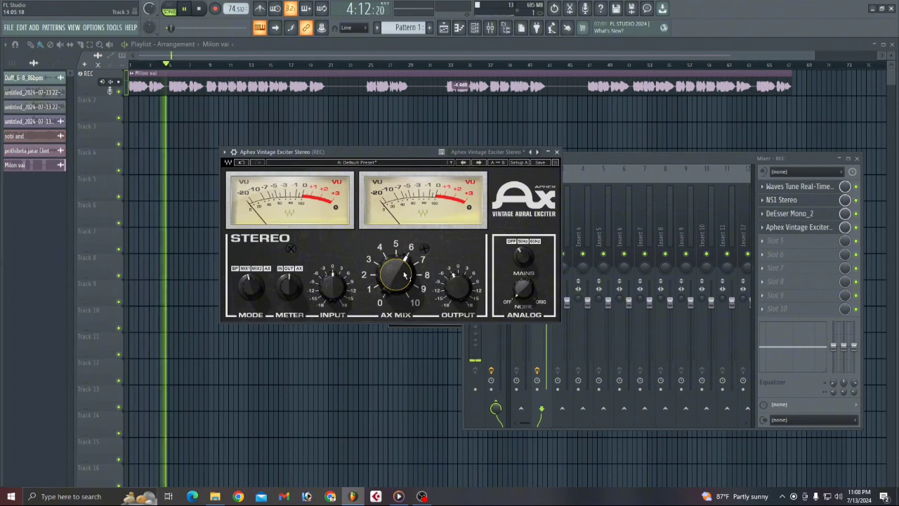
# Lower the exciter's AX Mix to about 5 while the vocal plays, and pause playback.
pyautogui.moveTo(404, 273)
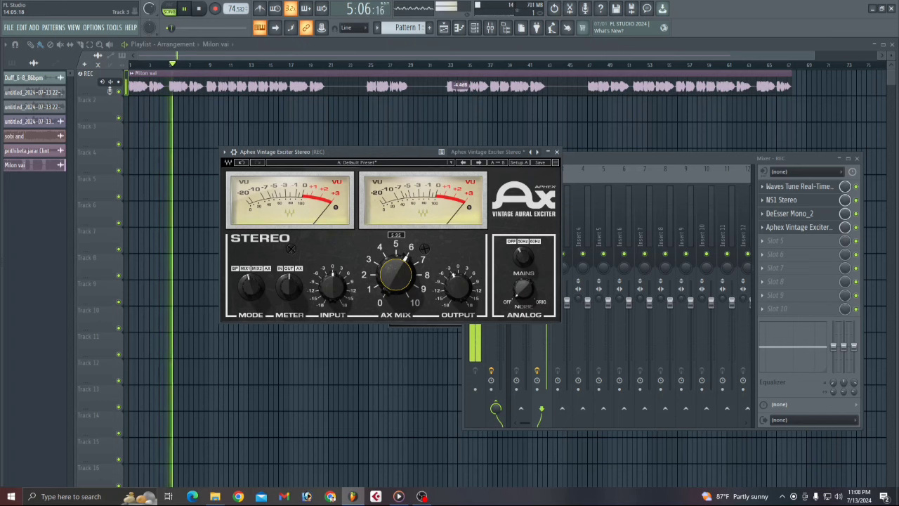
pyautogui.moveTo(404, 274); pyautogui.dragTo(404, 288)
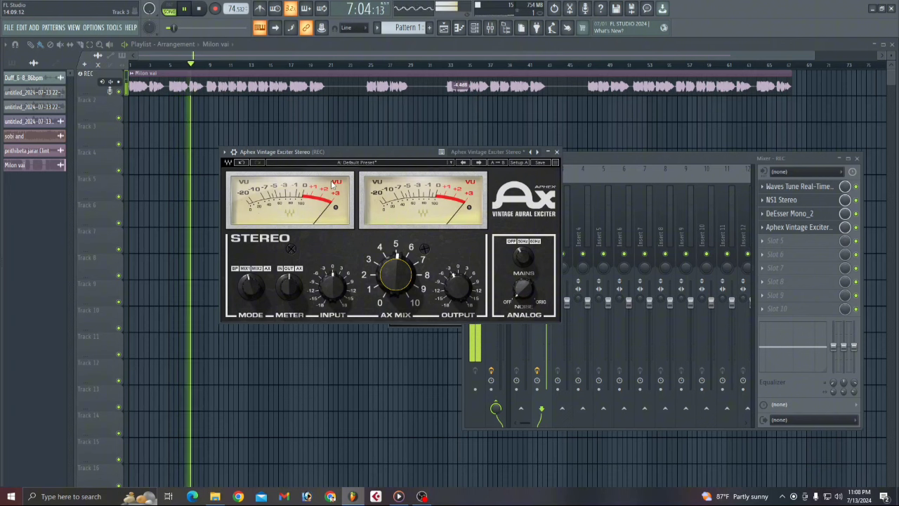
pyautogui.moveTo(397, 272); pyautogui.dragTo(396, 262)
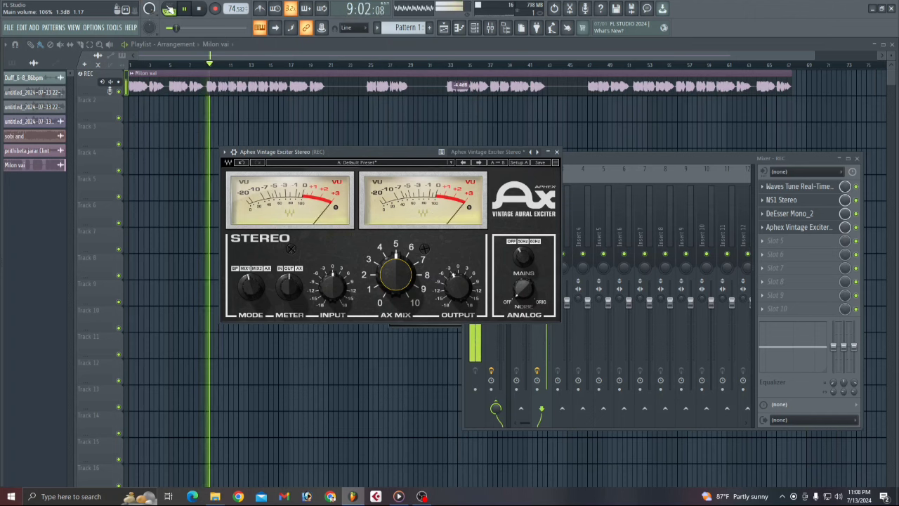
pyautogui.click(186, 8)
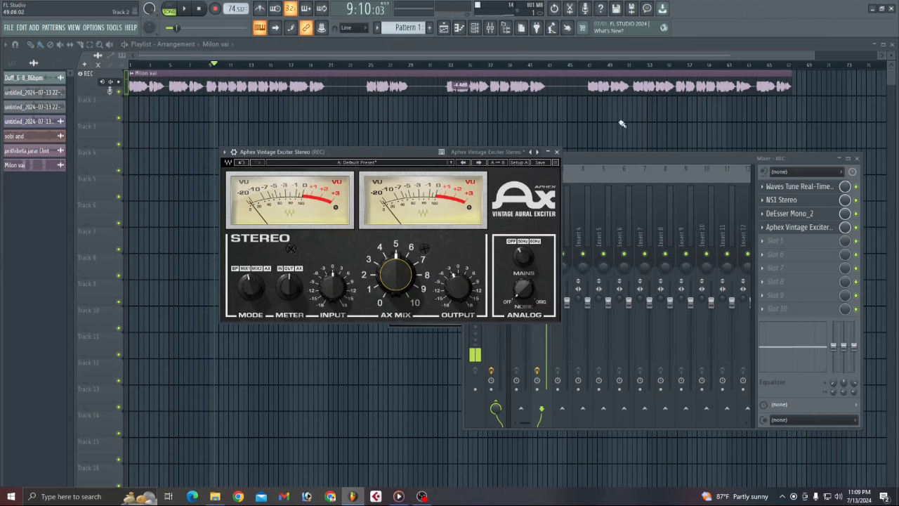
# Load SPAN in the REC track's fifth effect slot, play the vocal to view its spectrum, and close the analyzer.
pyautogui.click(790, 241)
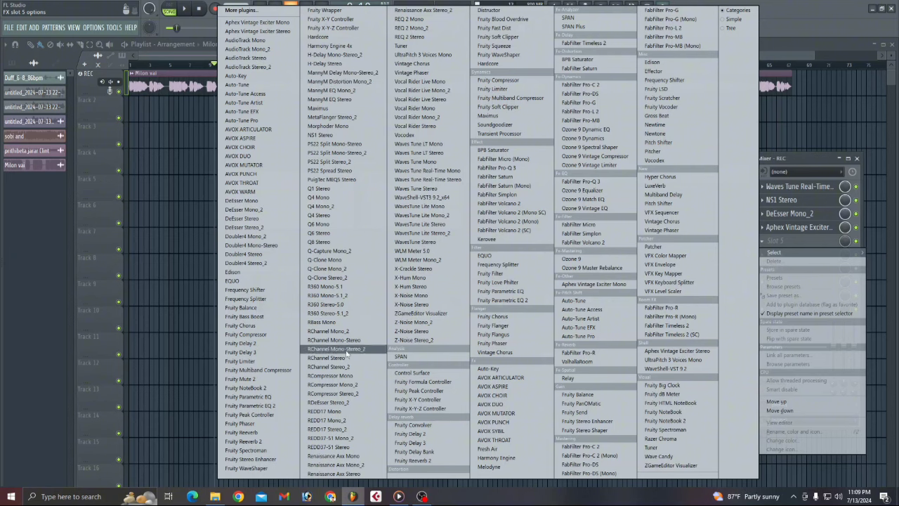
pyautogui.click(400, 357)
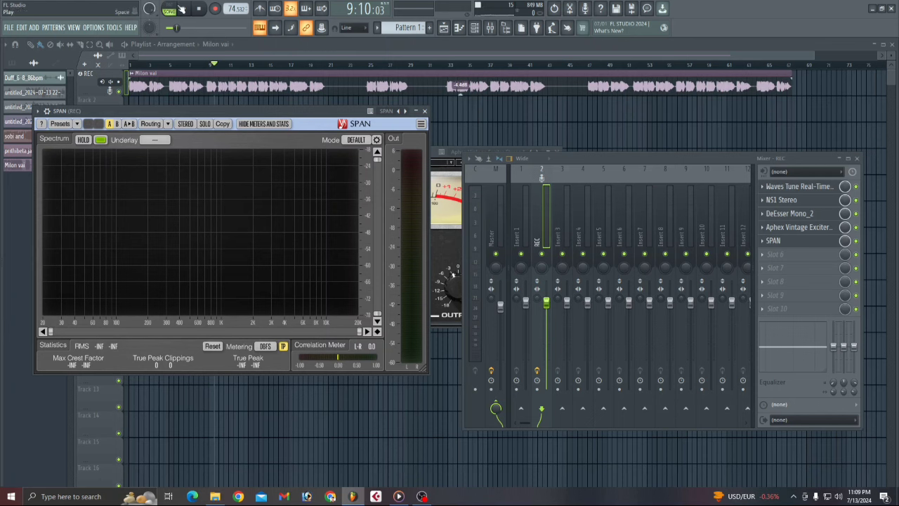
pyautogui.click(182, 8)
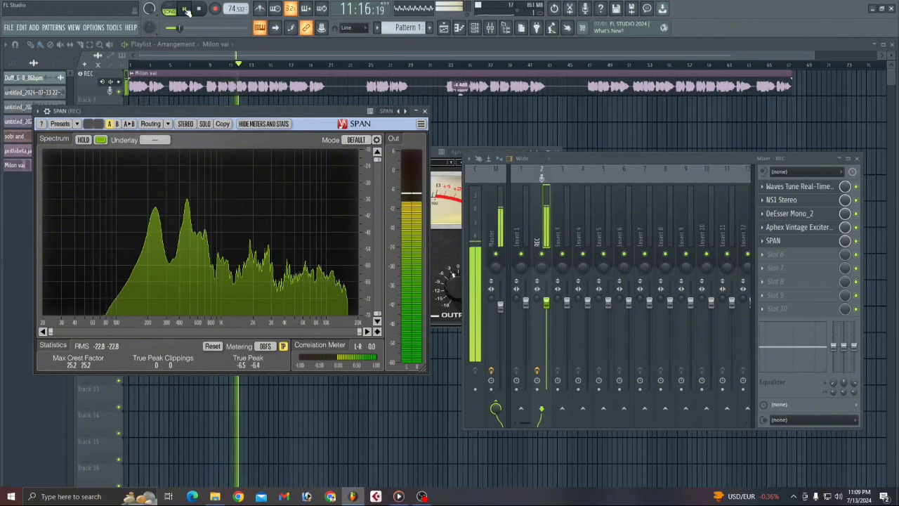
pyautogui.click(186, 11)
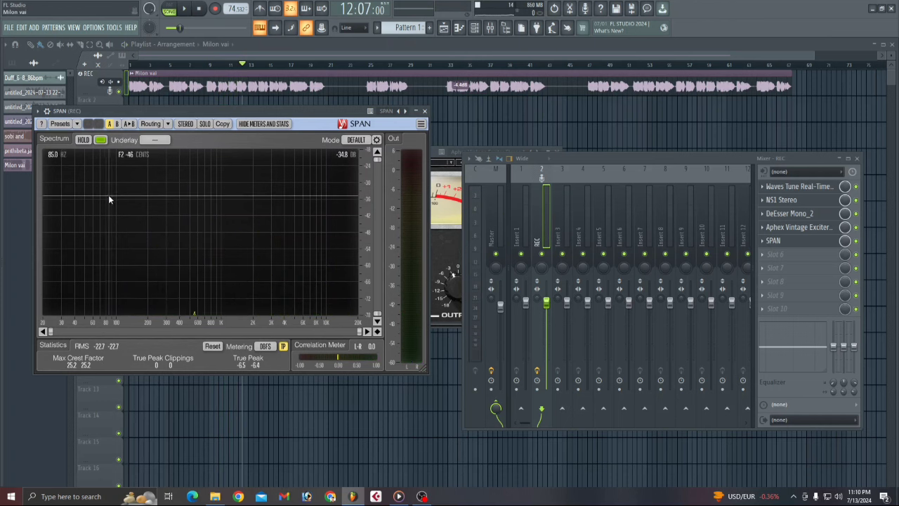
pyautogui.click(424, 111)
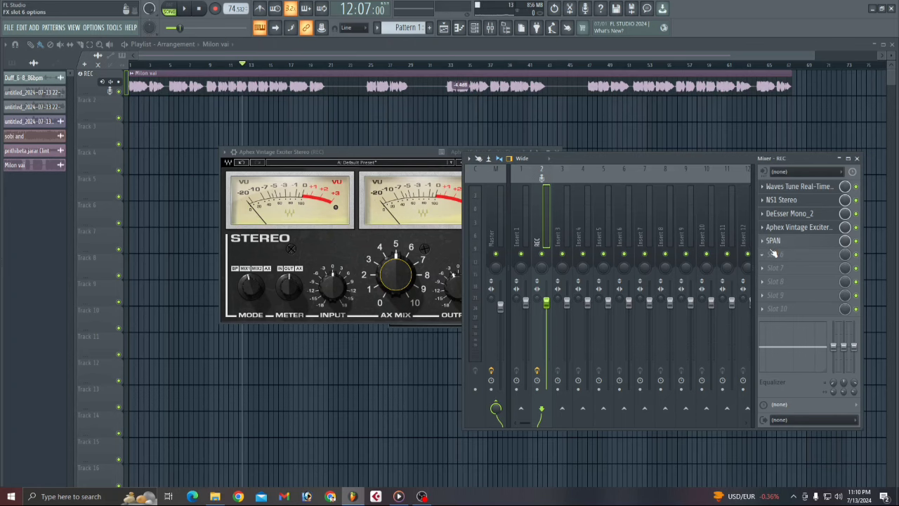
# Load Harmony Engine 4x in the REC track's sixth effect slot, audition the vocal and open its key choices.
pyautogui.click(773, 253)
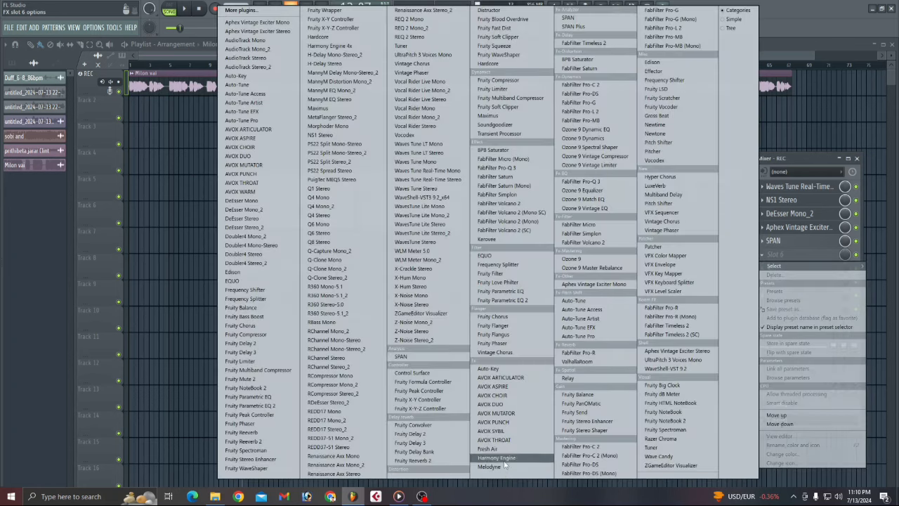
pyautogui.click(361, 45)
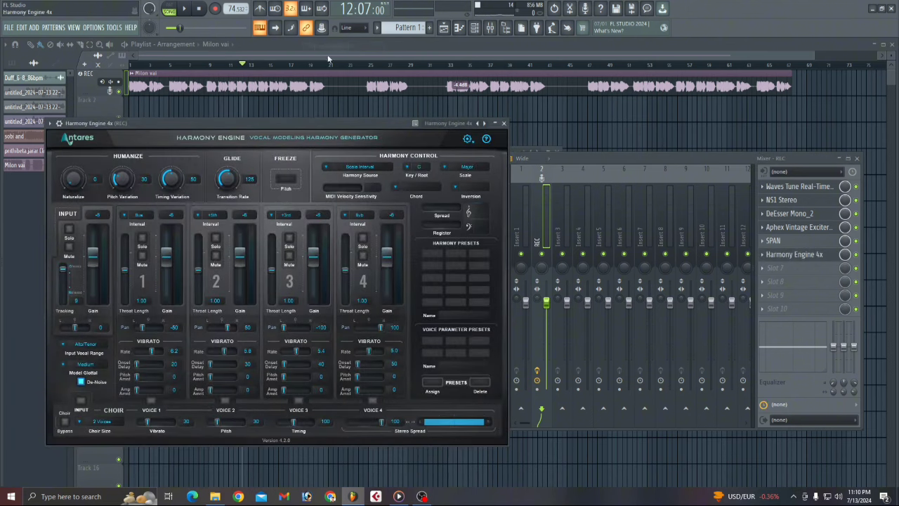
pyautogui.click(184, 10)
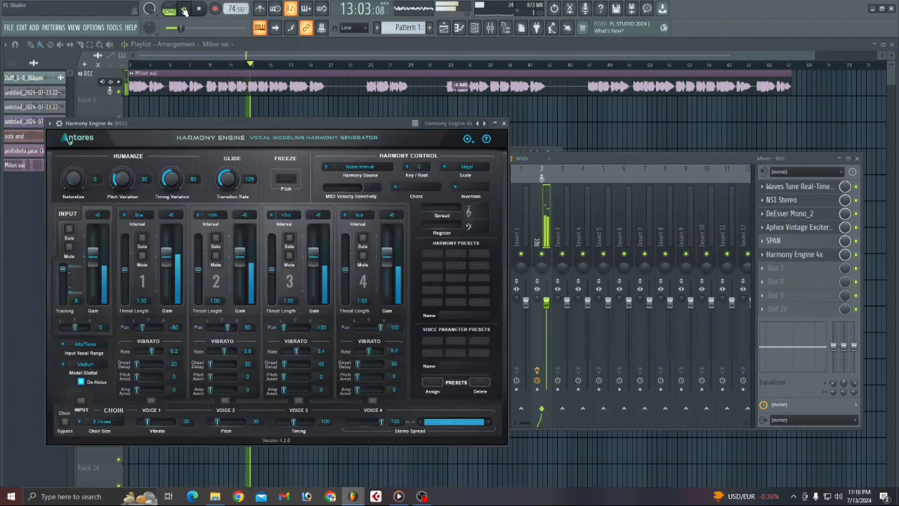
pyautogui.click(419, 172)
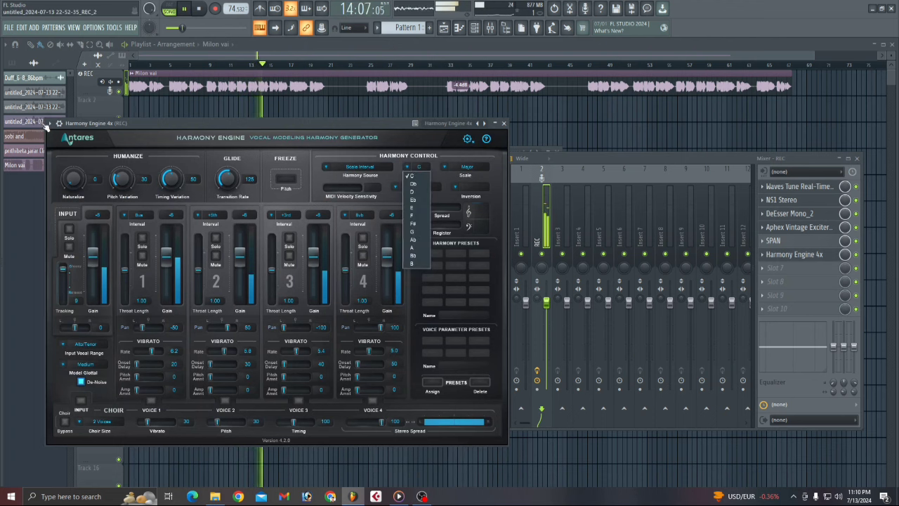
pyautogui.click(186, 10)
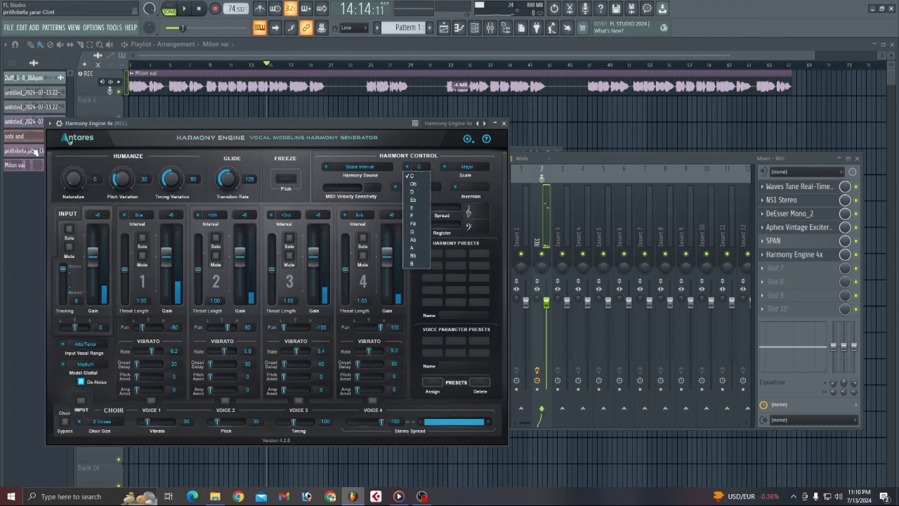
# Replace Harmony Engine 4x in the sixth slot with Harmony Engine and audition the vocal briefly.
pyautogui.click(49, 123)
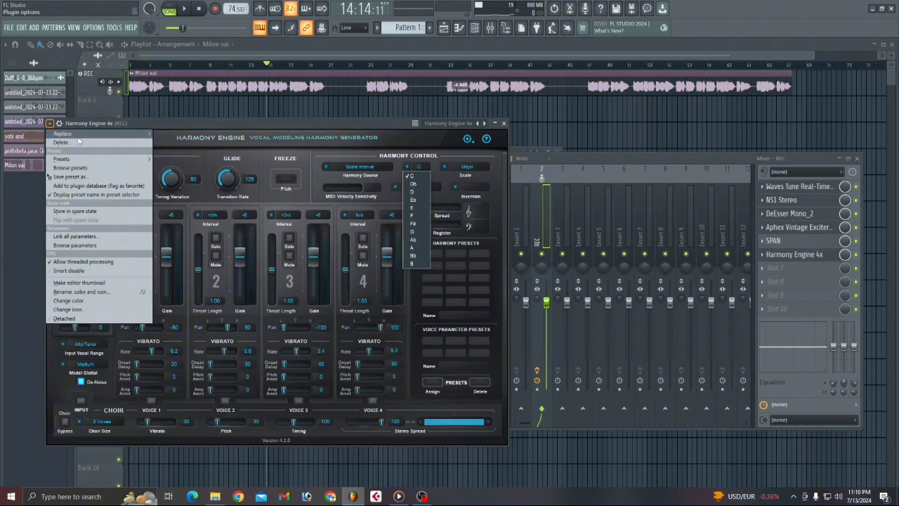
pyautogui.moveTo(65, 133)
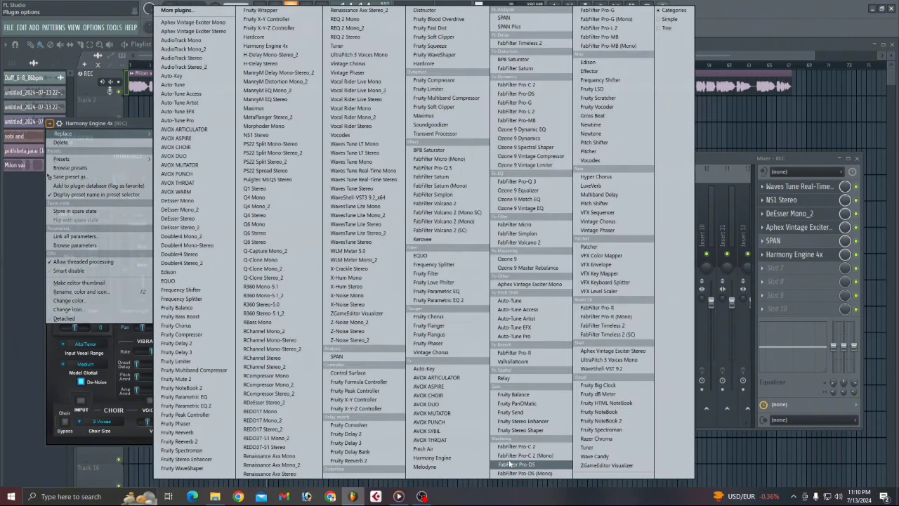
pyautogui.click(471, 459)
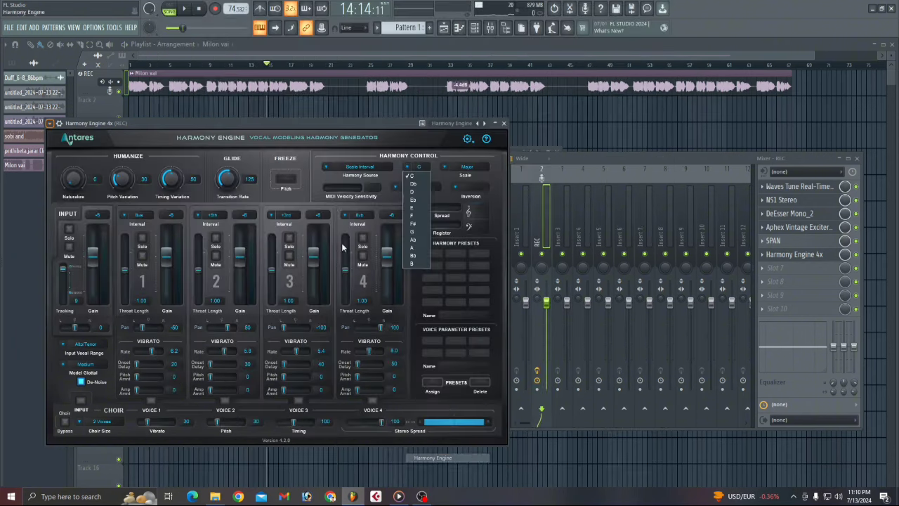
pyautogui.click(185, 9)
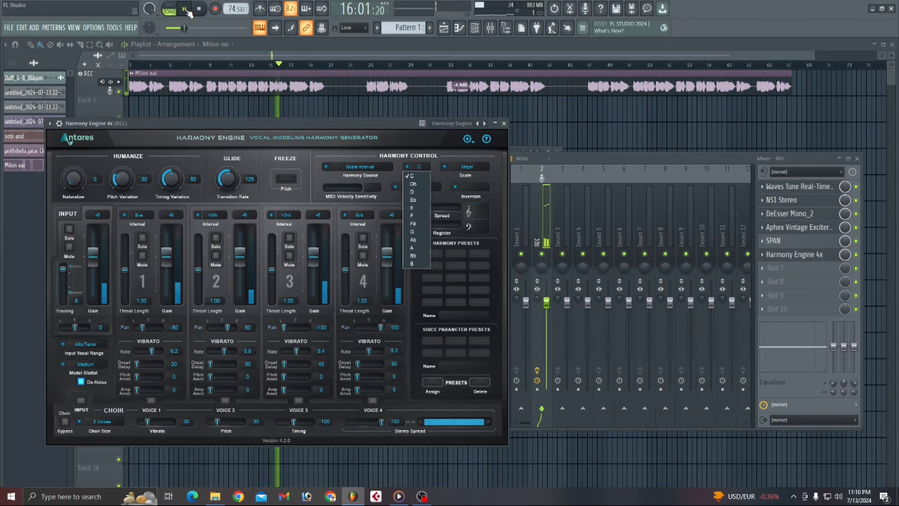
pyautogui.click(185, 9)
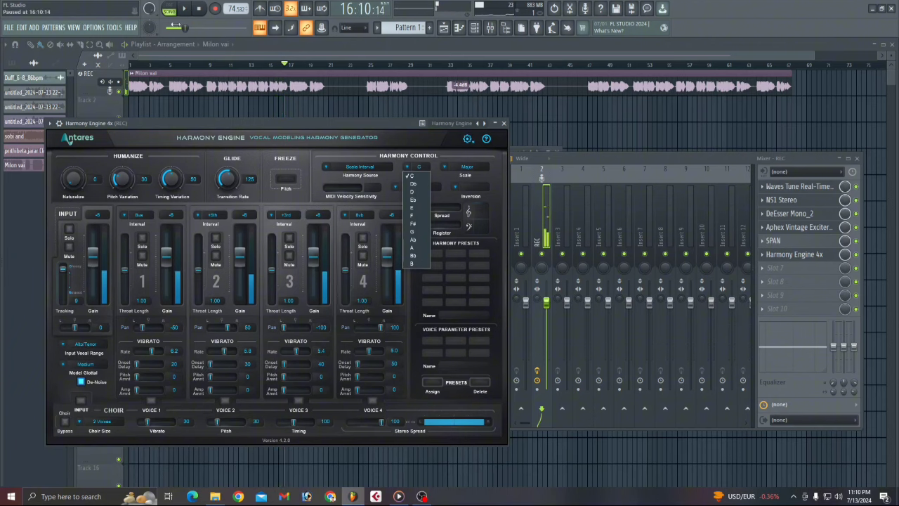
# Replace the sixth slot's effect with AVOX CHOIR and audition it, jumping playback to a later part of the vocal.
pyautogui.click(50, 124)
pyautogui.moveTo(62, 135)
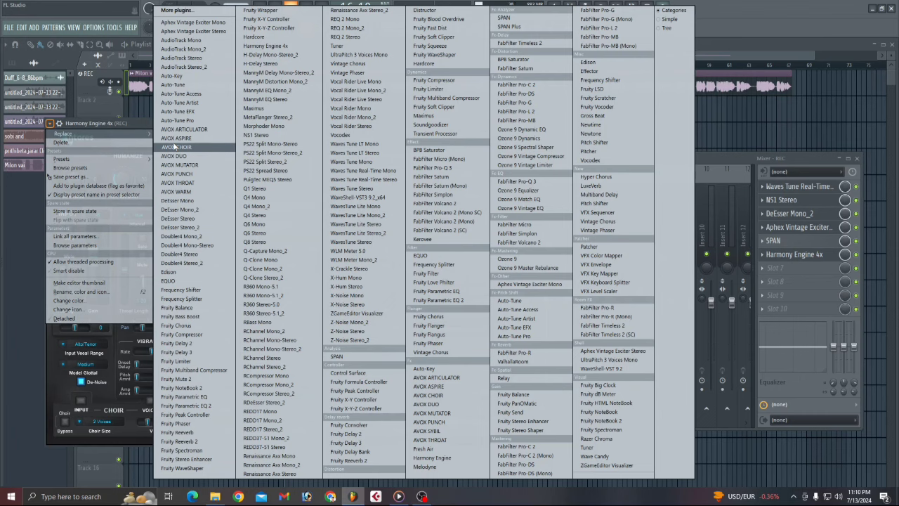
pyautogui.click(177, 147)
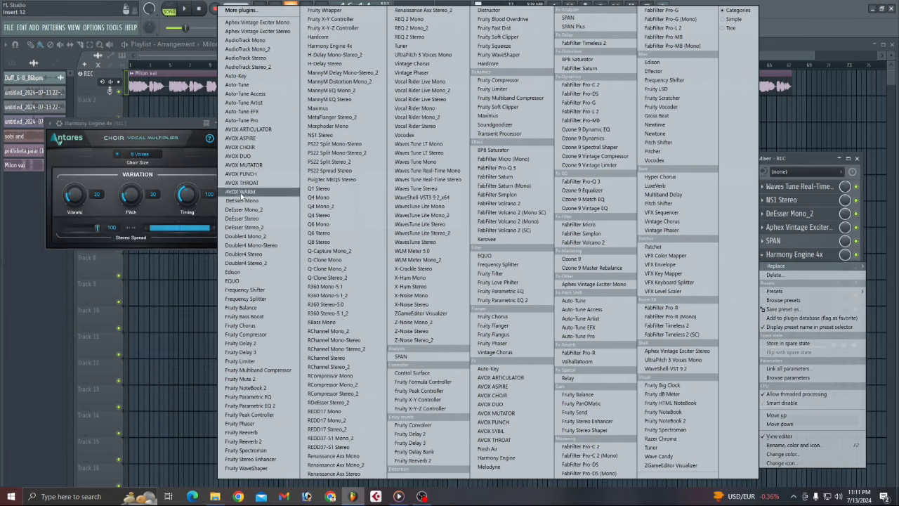
pyautogui.click(257, 148)
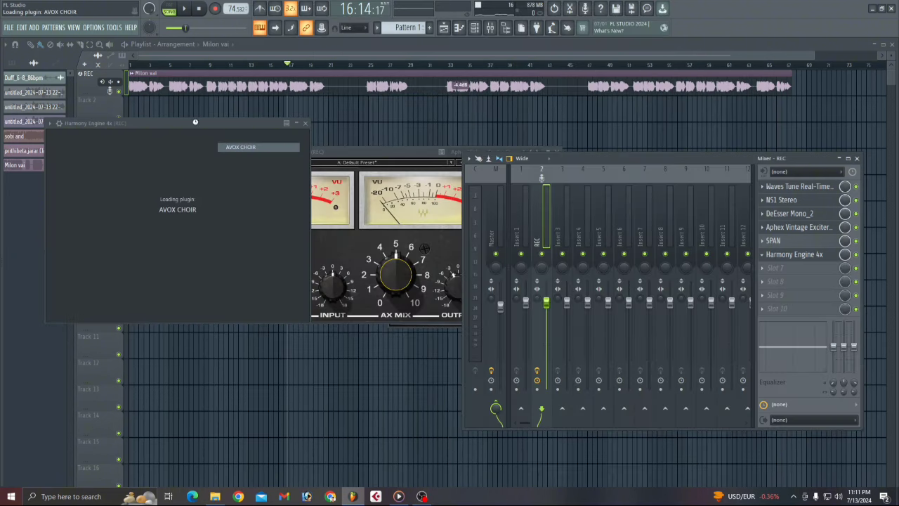
pyautogui.click(186, 9)
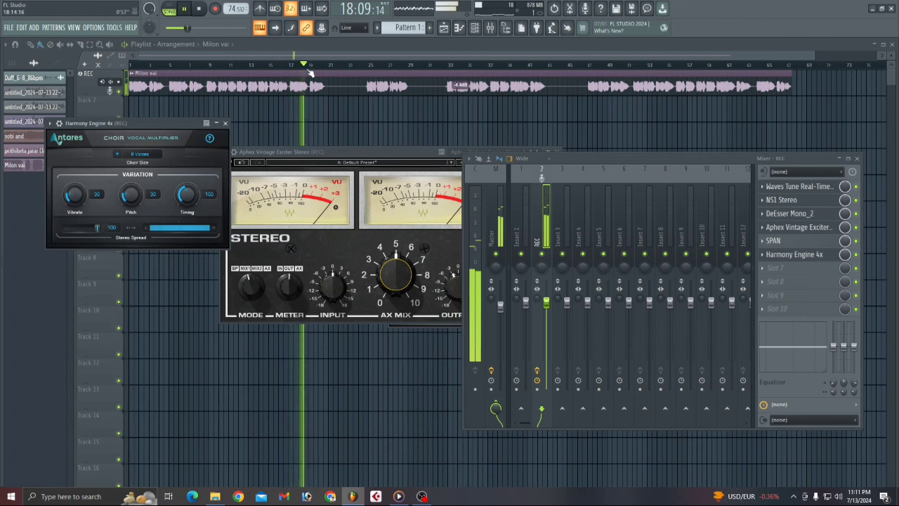
pyautogui.click(436, 64)
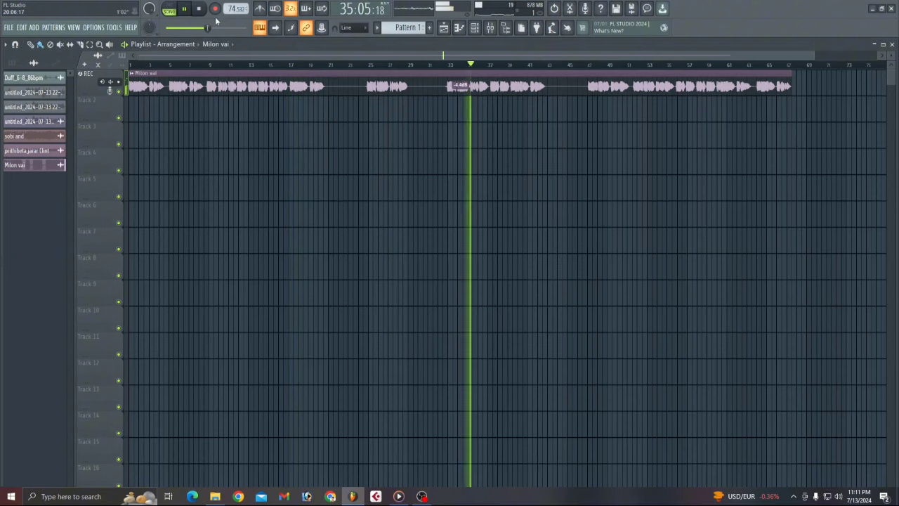
# Reopen the mixer, replace the sixth slot's effect with AVOX THROAT, set its pitch to 12 and audition the vocal.
pyautogui.click(489, 28)
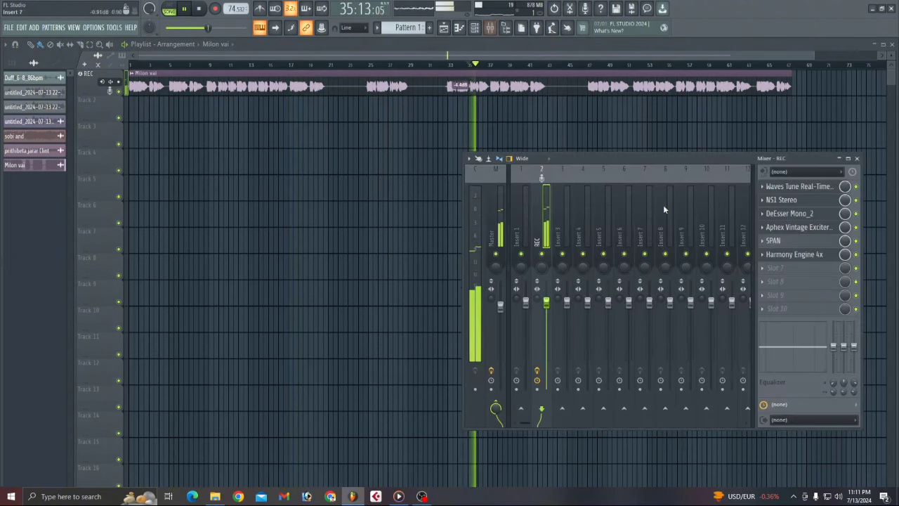
pyautogui.click(768, 257)
pyautogui.moveTo(773, 265)
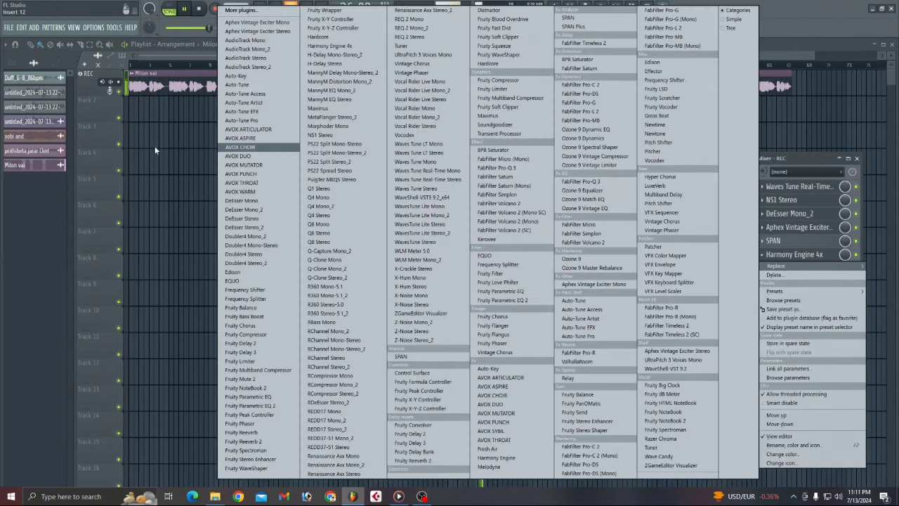
pyautogui.click(243, 183)
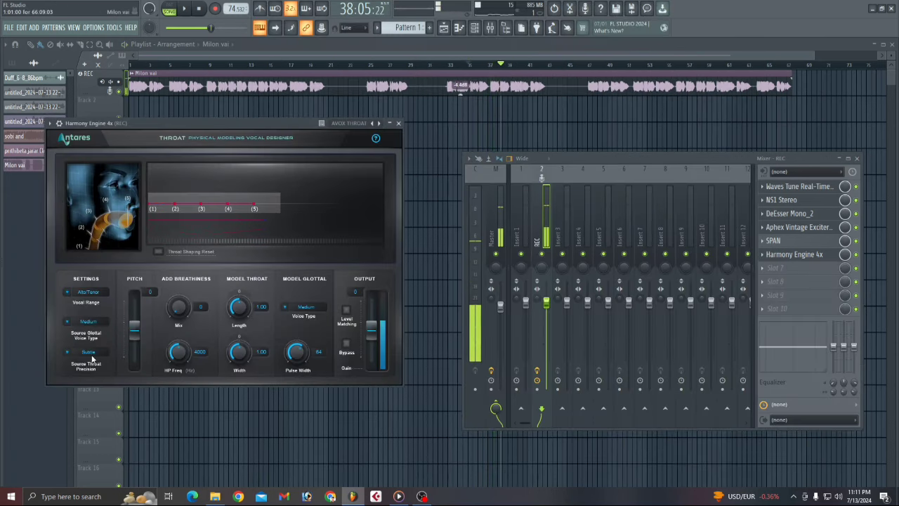
pyautogui.click(181, 10)
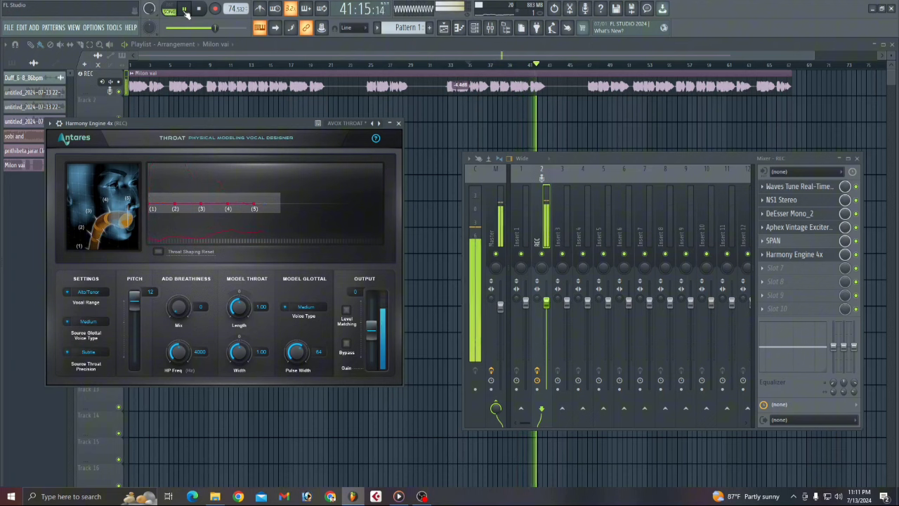
pyautogui.click(184, 10)
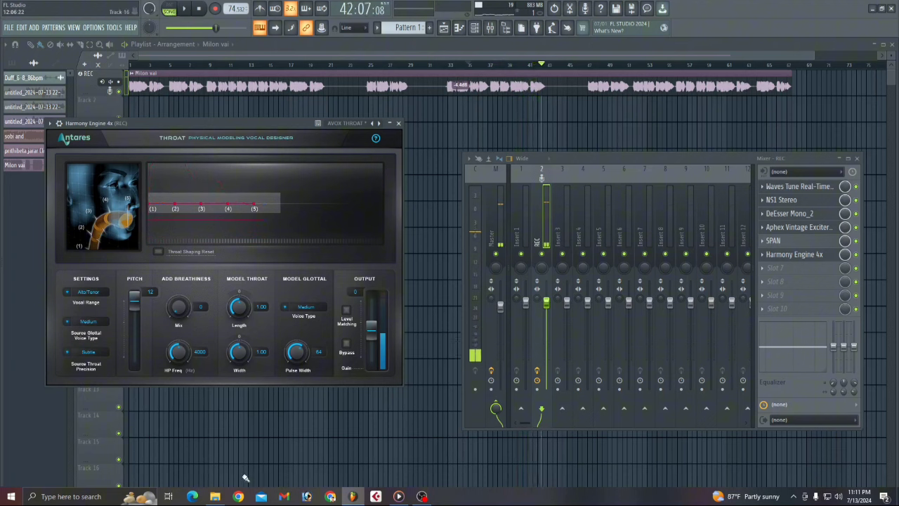